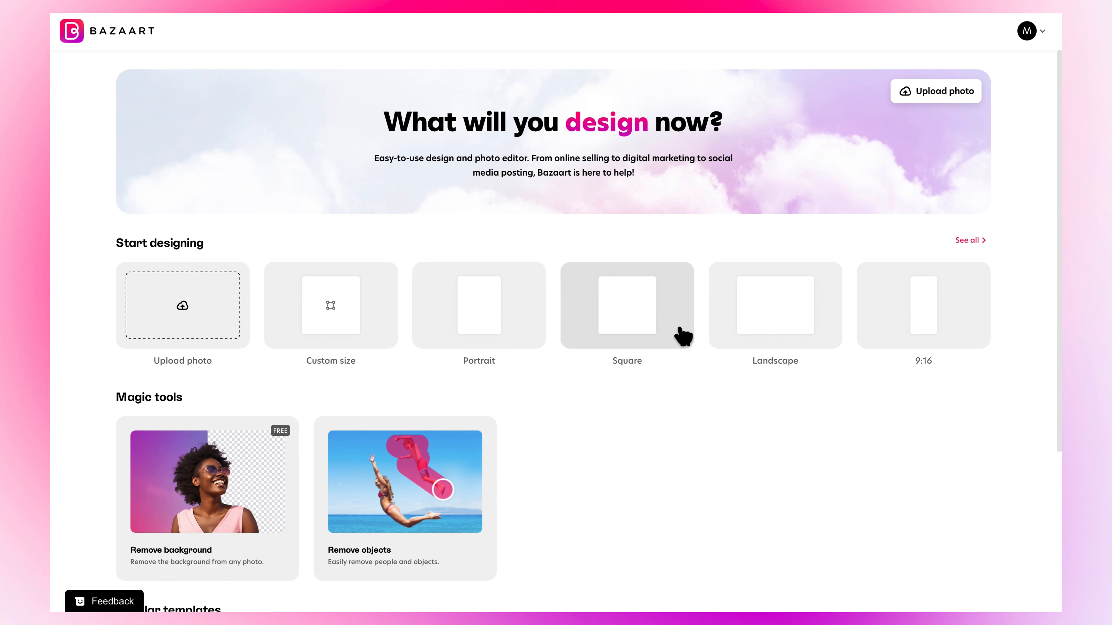
- Browse the invitation templates and their Popular, Social Media, Business and Celebration categories
scroll(777, 453, "down", 5)
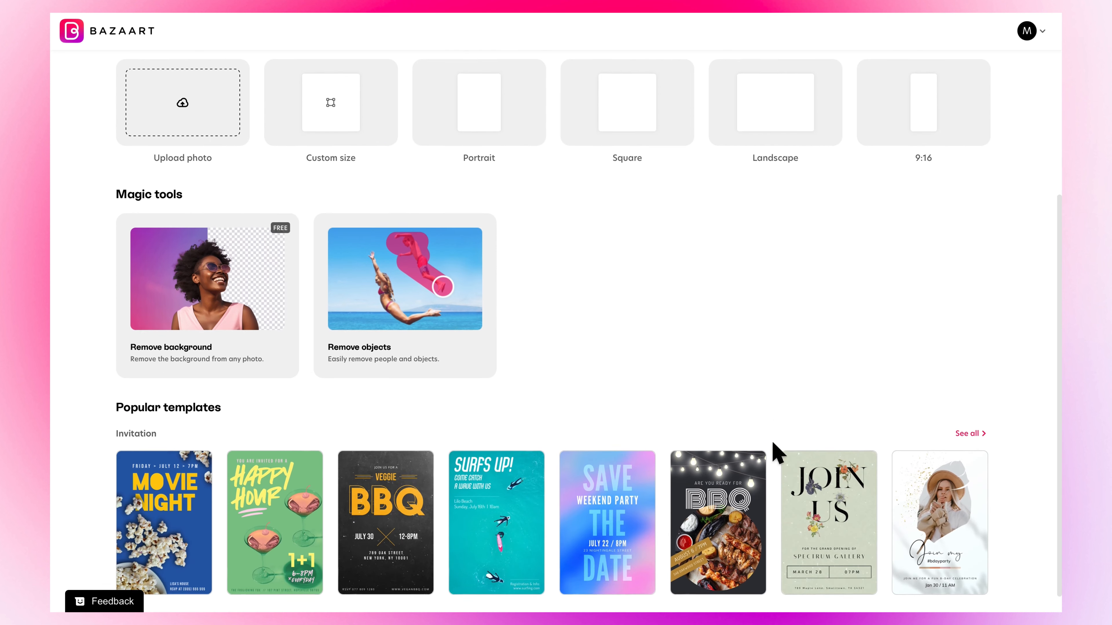
left_click(974, 418)
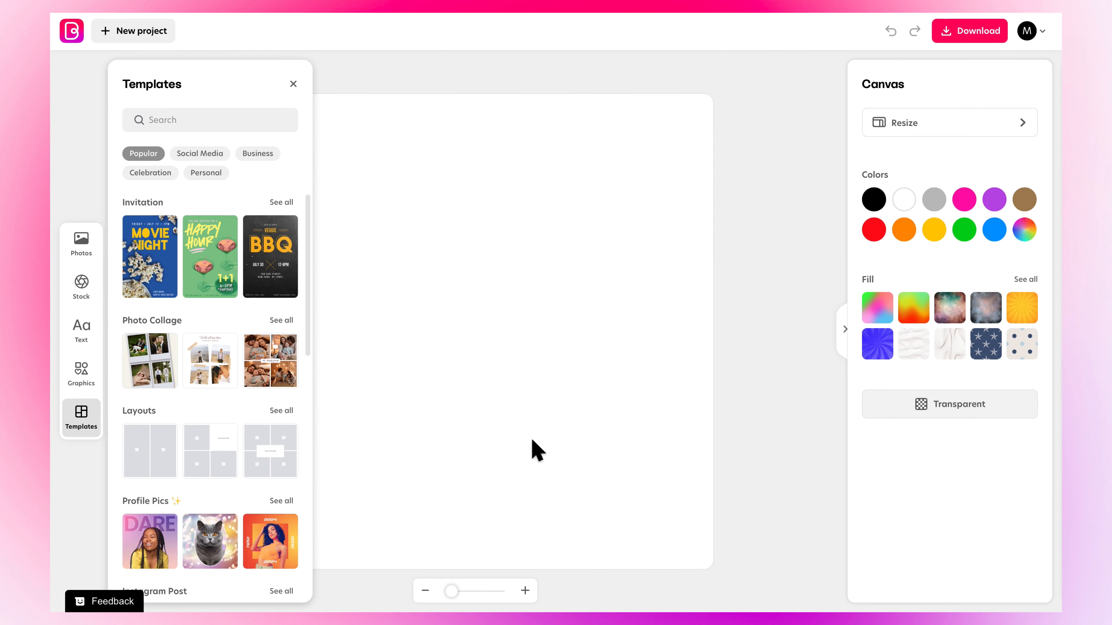
mouse_move(309, 306)
left_mouse_down()
mouse_move(307, 508)
mouse_move(306, 298)
left_mouse_up()
left_click(198, 154)
left_click(257, 154)
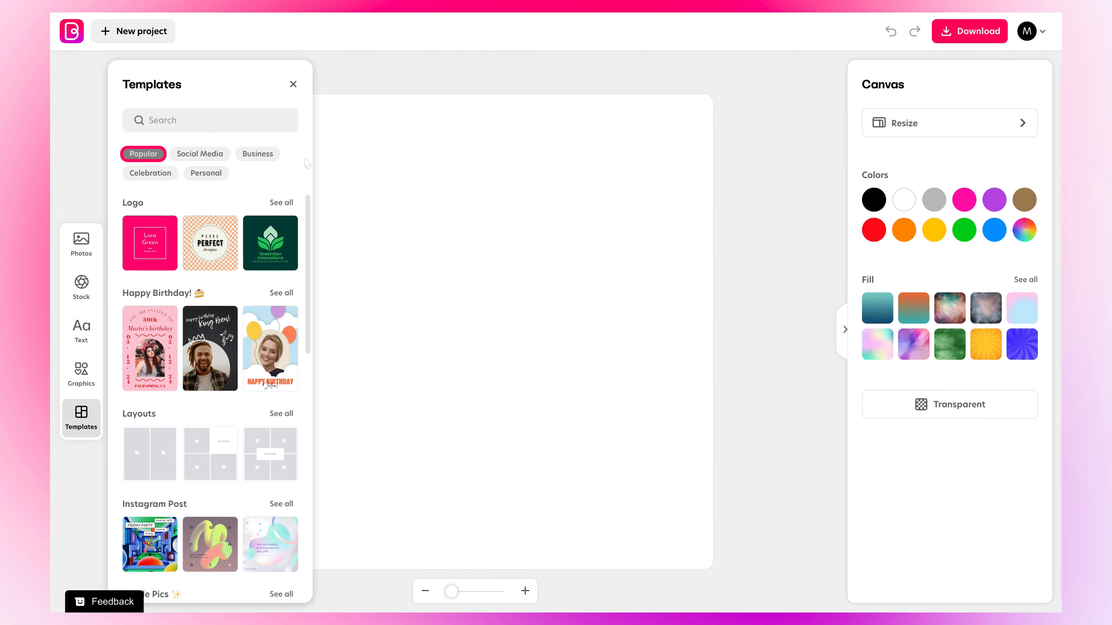
left_click(200, 154)
left_click(258, 154)
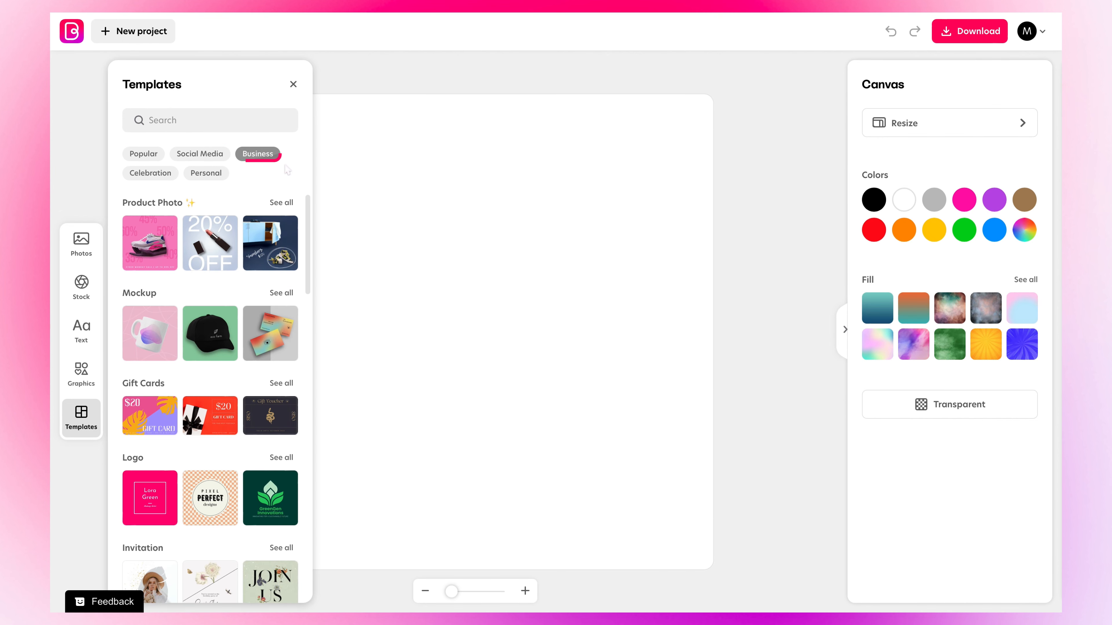
left_click(150, 173)
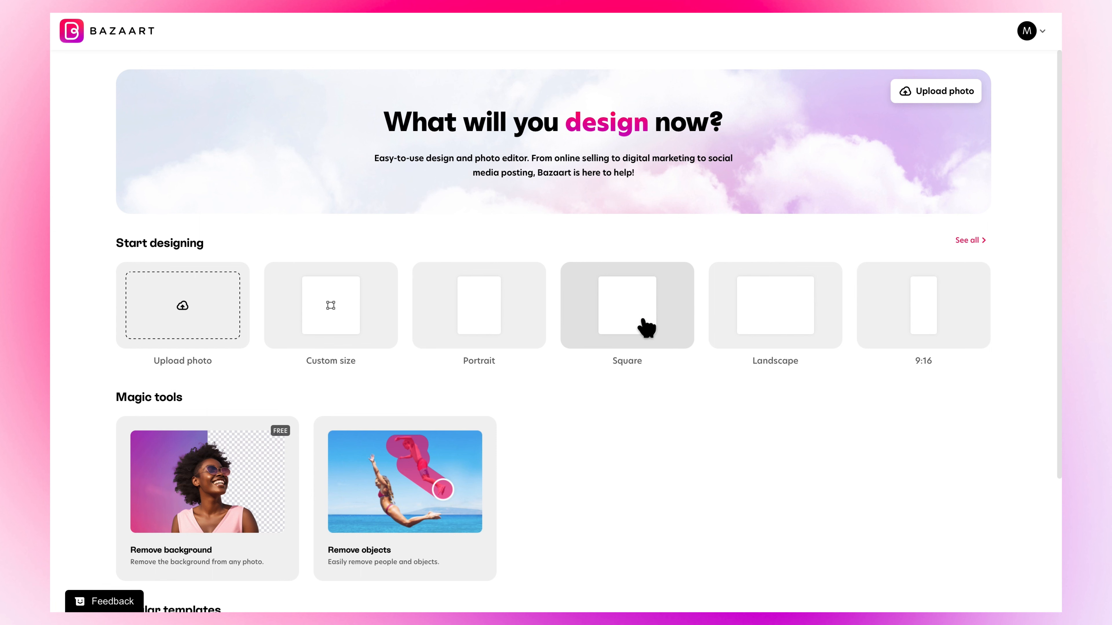
- Start a new square design and open the photo options
left_click(644, 324)
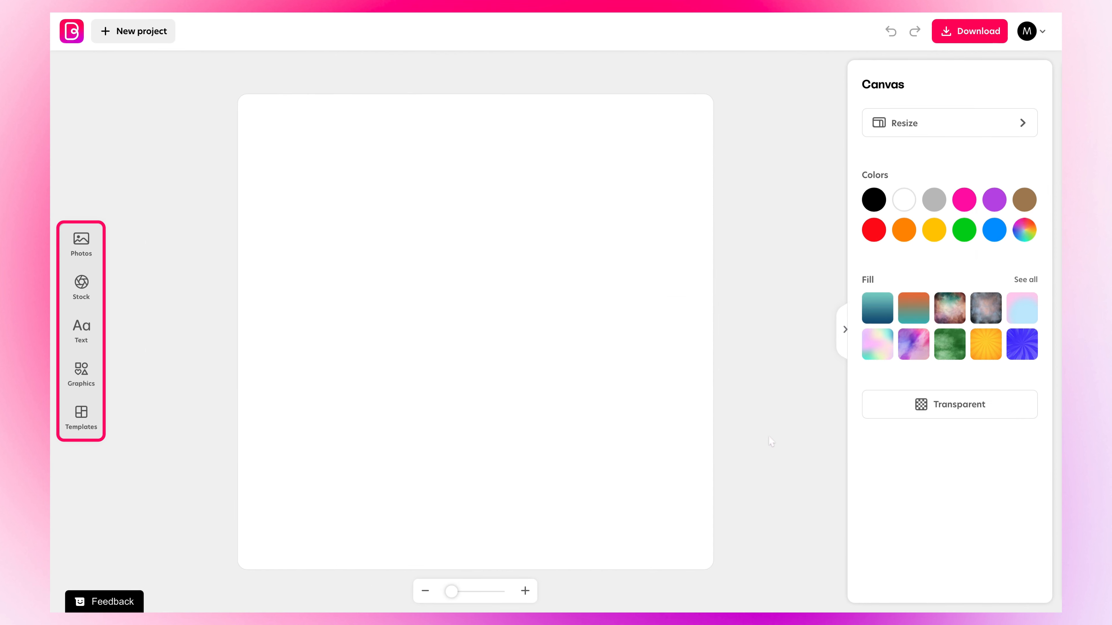
left_click(87, 248)
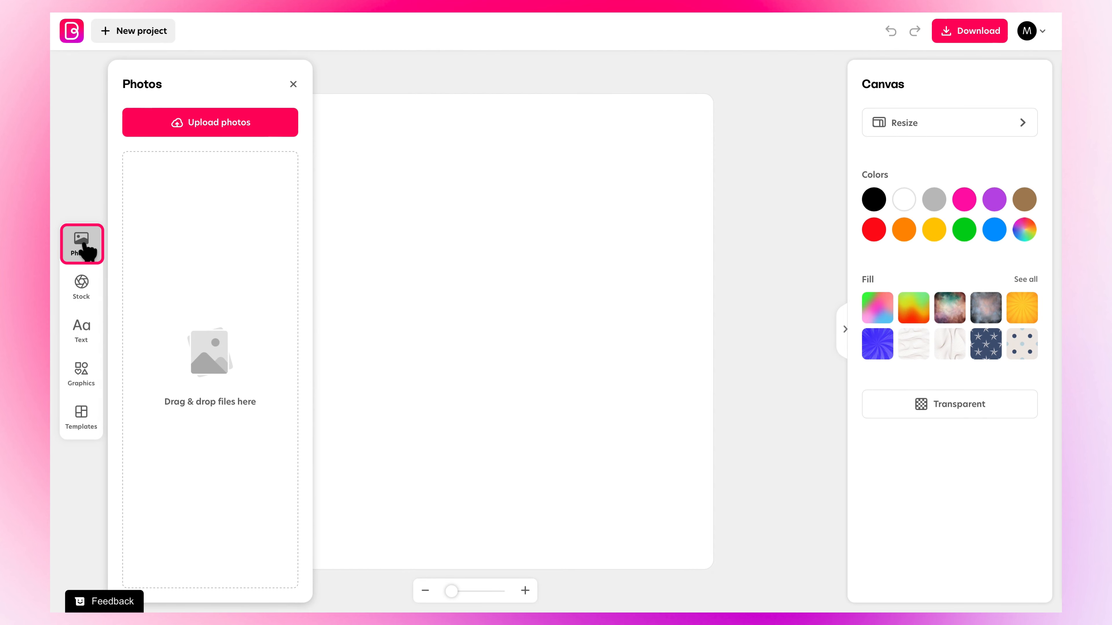
- Upload a photo onto the canvas and enlarge it by its corner
left_click(179, 128)
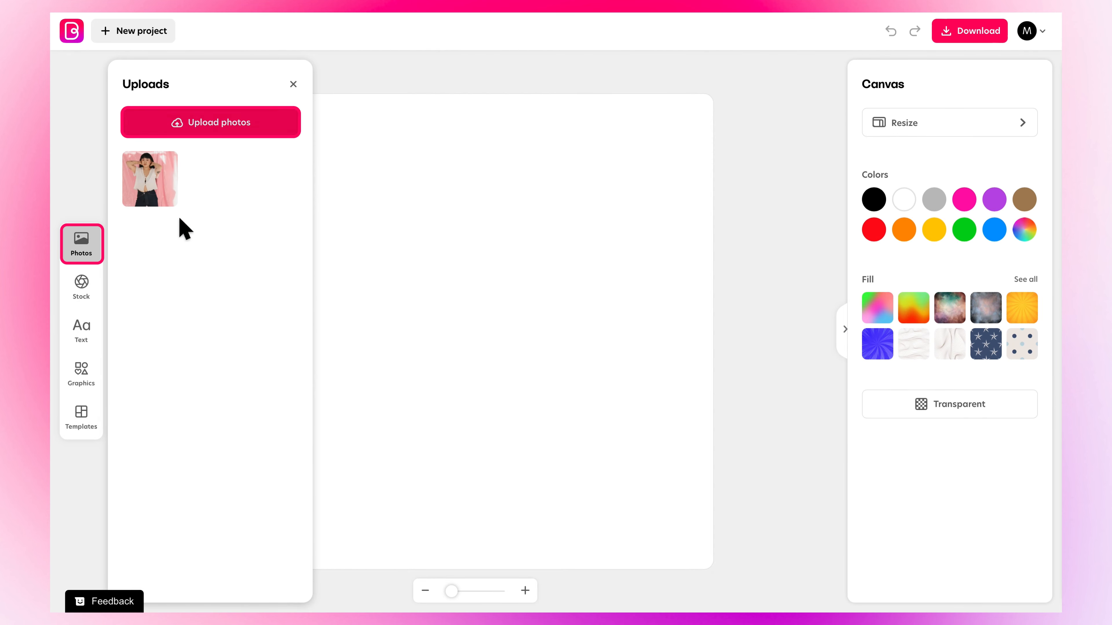
left_click(158, 184)
left_click_drag(585, 185, 764, 70)
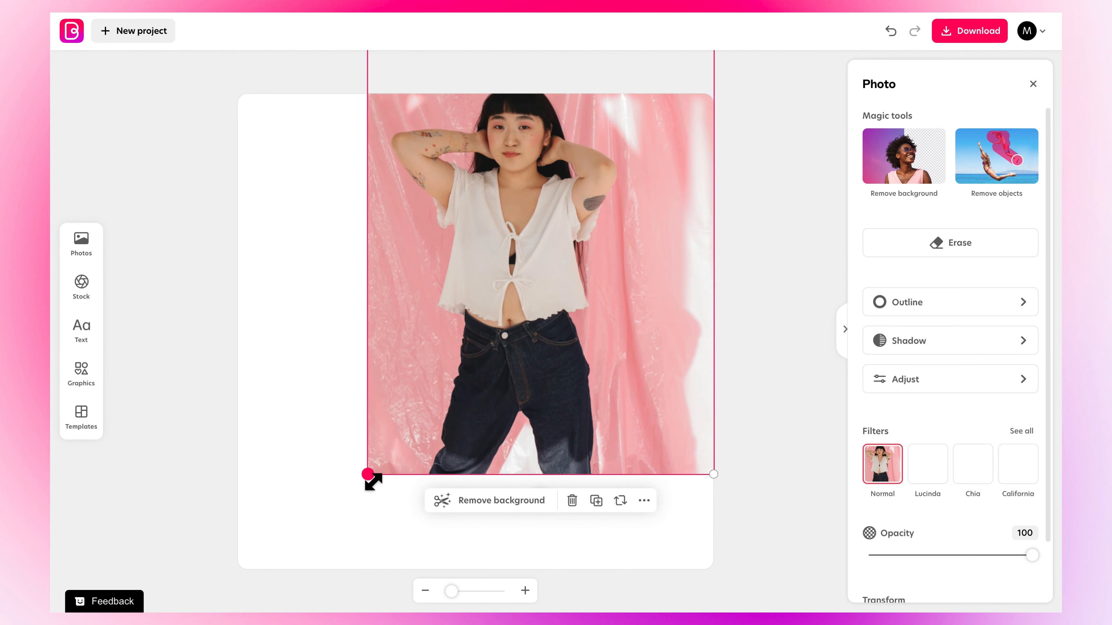
left_click_drag(373, 482, 244, 623)
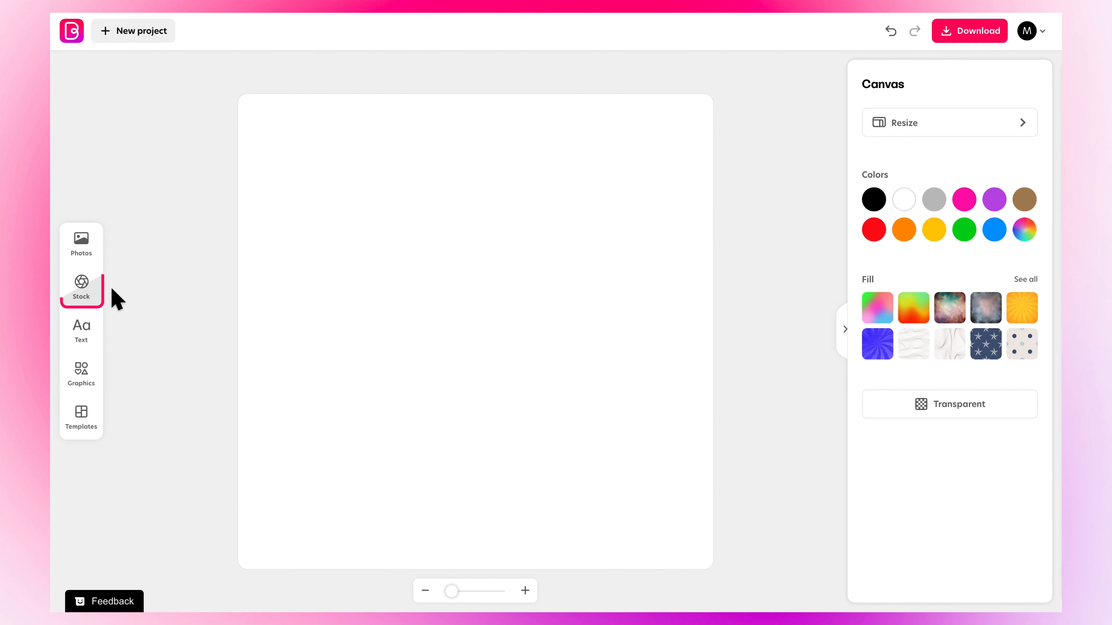
- Browse the stock photo library and close it
left_click(82, 289)
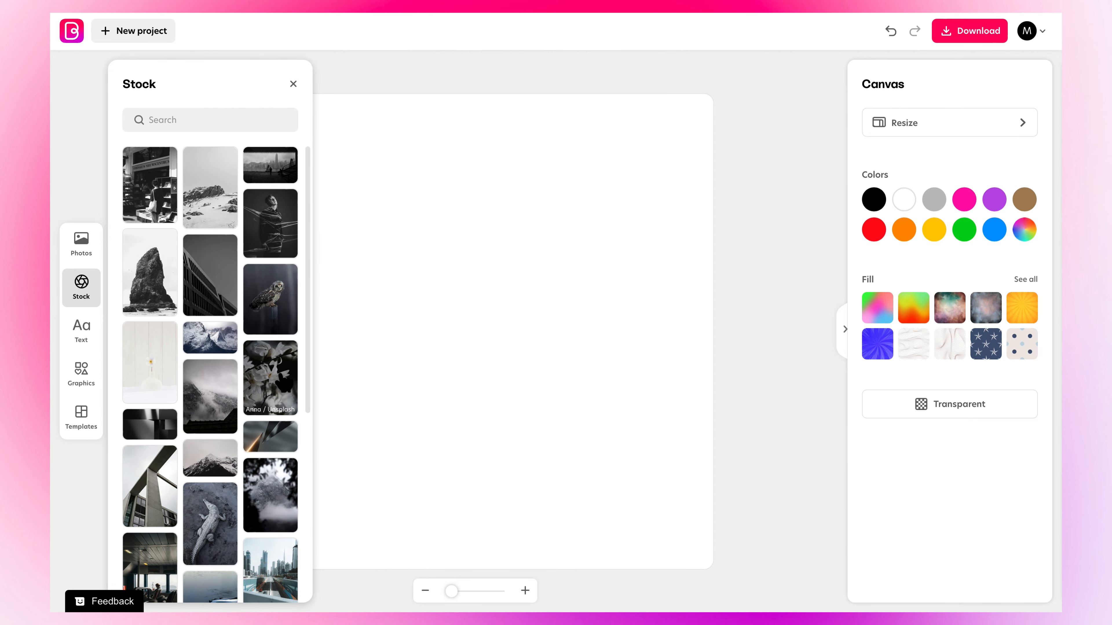
left_click_drag(311, 360, 298, 591)
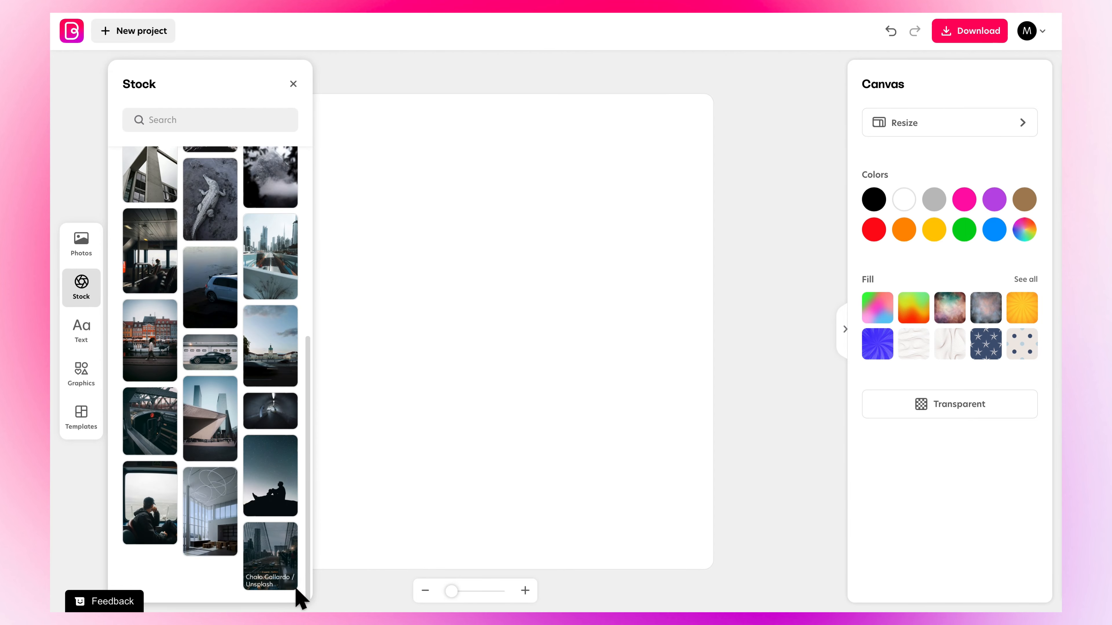
scroll(315, 451, "up", 8)
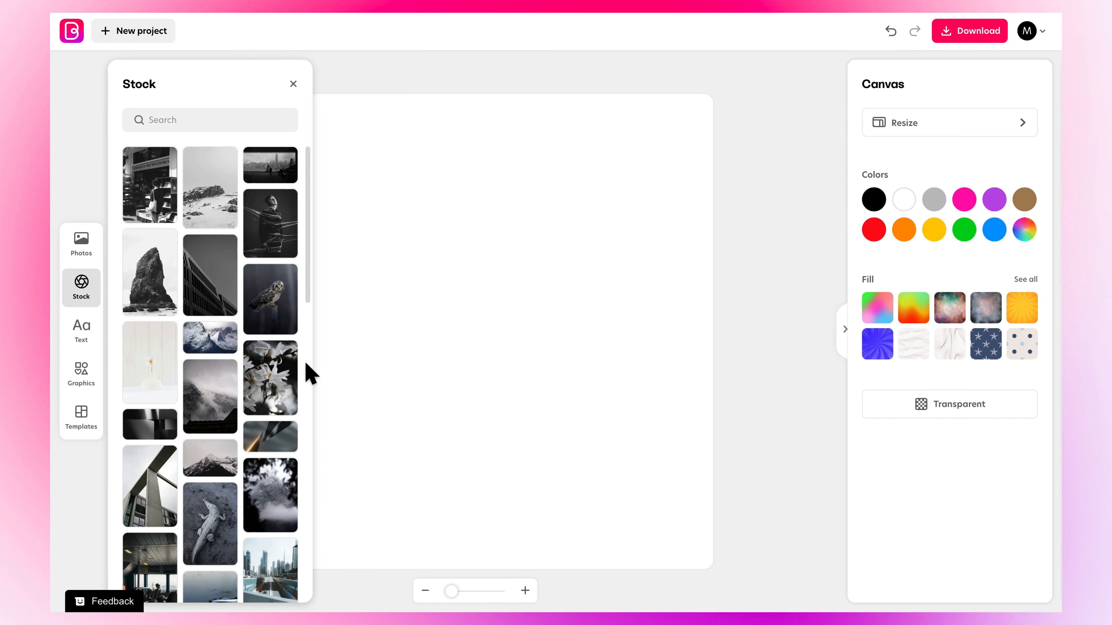
left_click(293, 84)
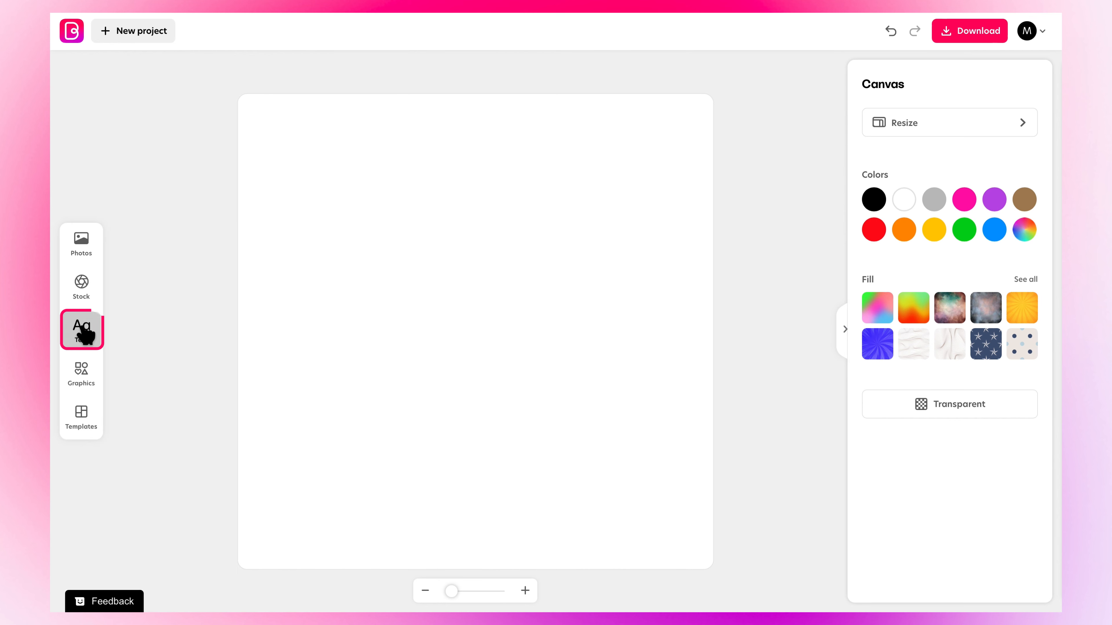
- Add a NEW POST text style and narrow its box so the words wrap onto two lines
left_click(83, 330)
left_click(186, 256)
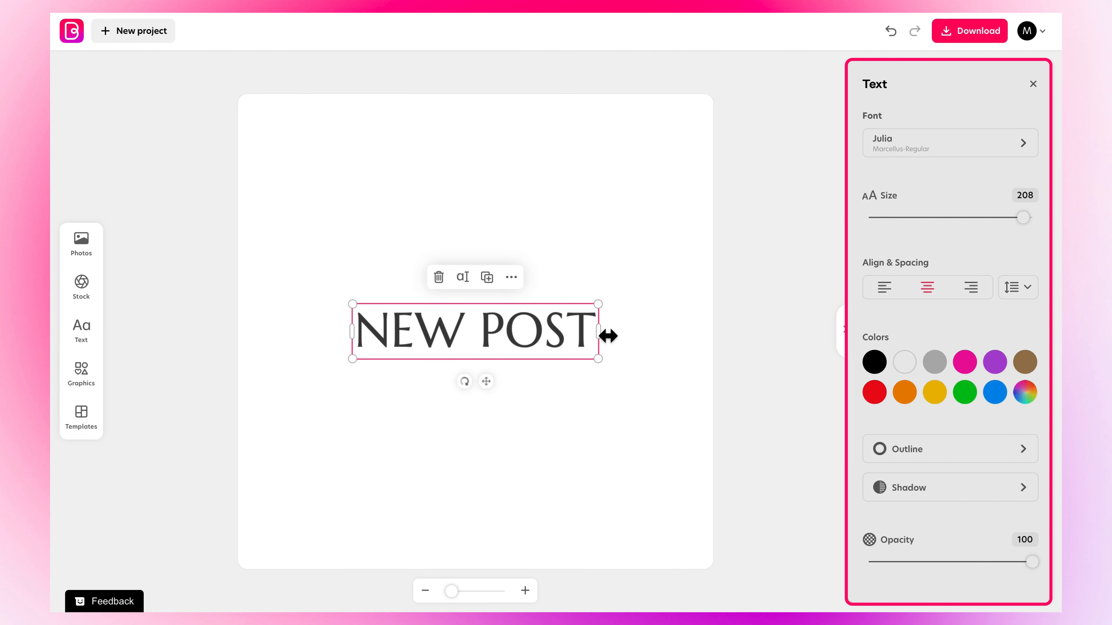
left_click_drag(602, 335, 575, 328)
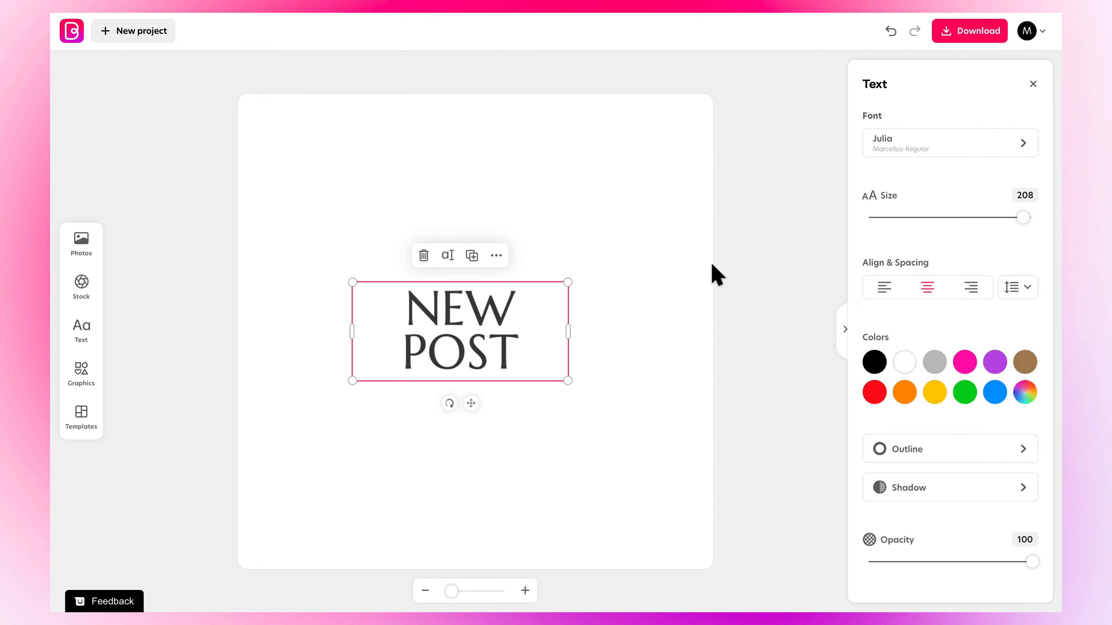
- Set the text size to 212 and try left, right and centre alignment
mouse_move(1023, 217)
left_mouse_down()
mouse_move(1005, 216)
mouse_move(1027, 218)
left_mouse_up()
left_click(886, 288)
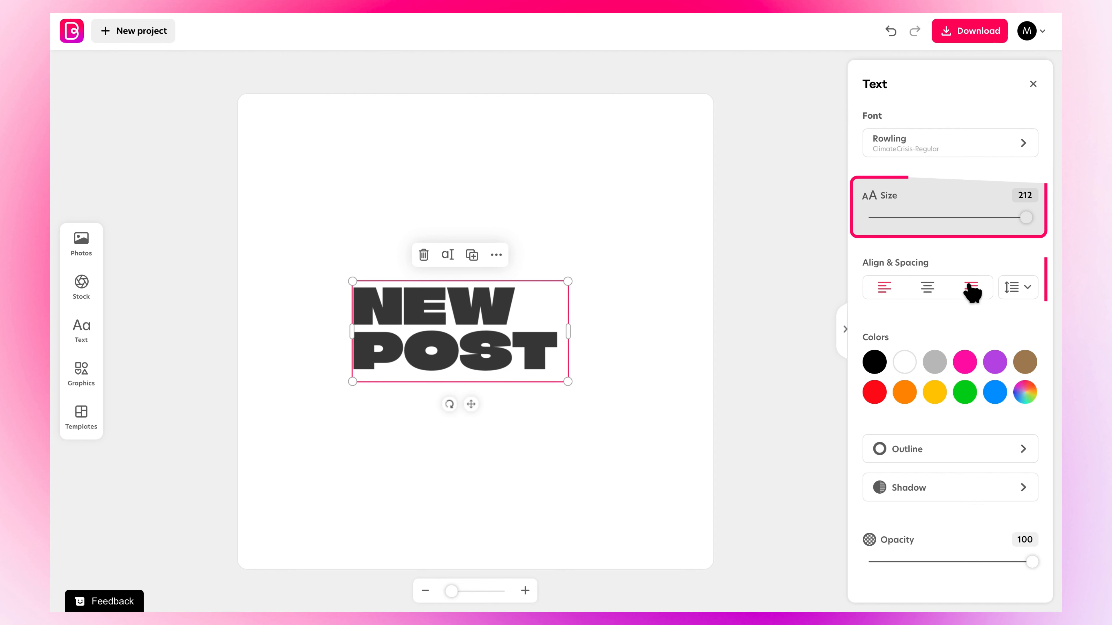
left_click(965, 287)
left_click(927, 287)
- Try purple, pink and red colours on the text, then delete the text
left_click(995, 361)
left_click(965, 362)
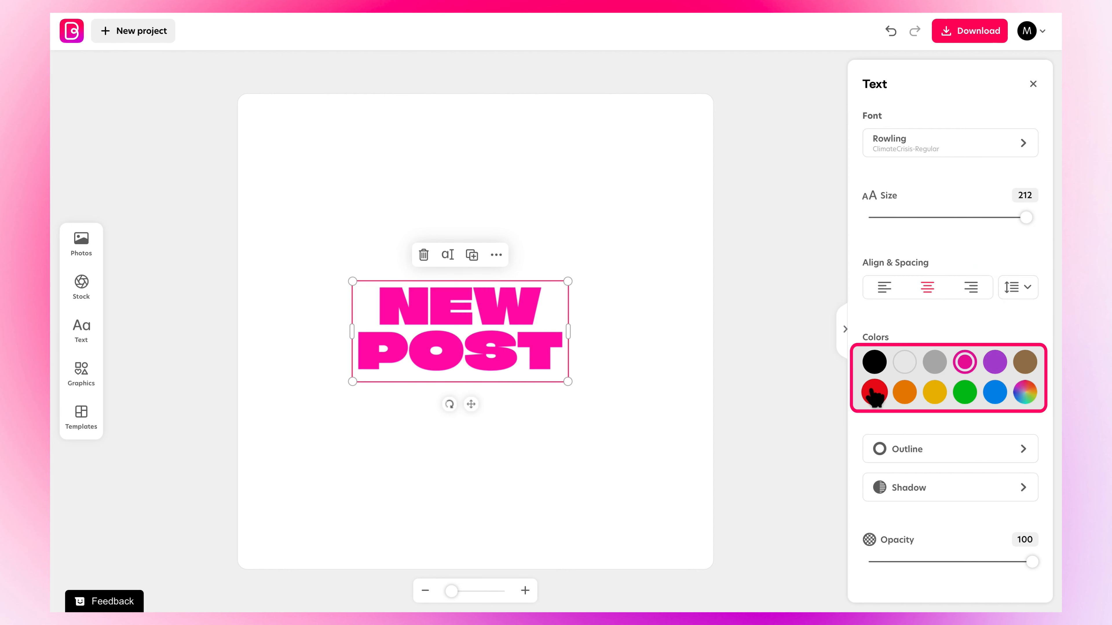
left_click(874, 392)
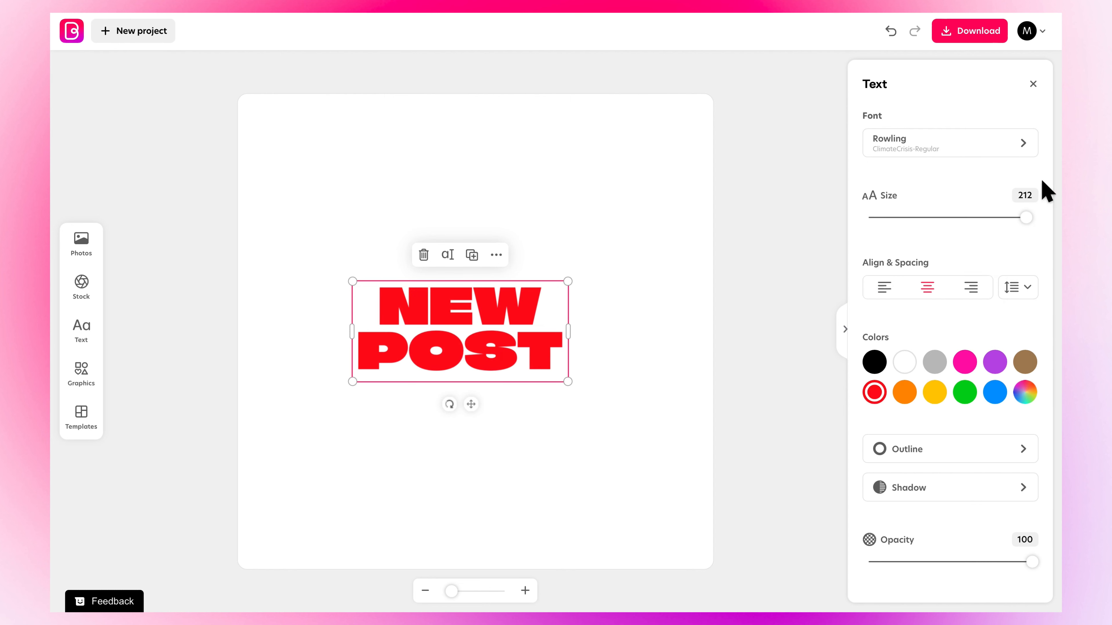
key("Delete")
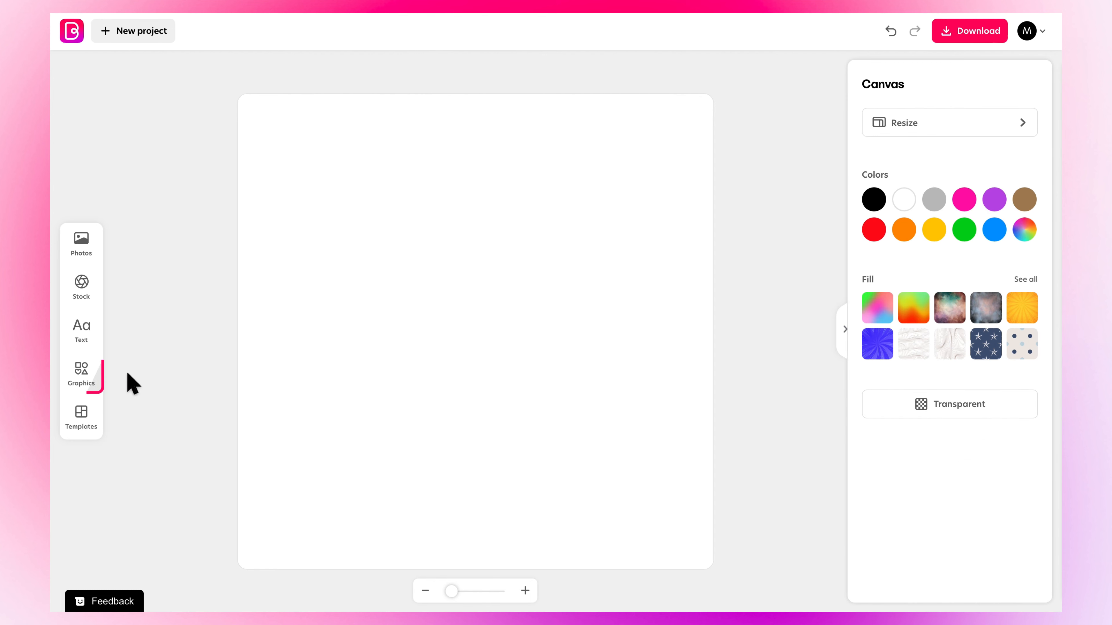
- Search the graphics library for cats and scroll through the results
left_click(84, 378)
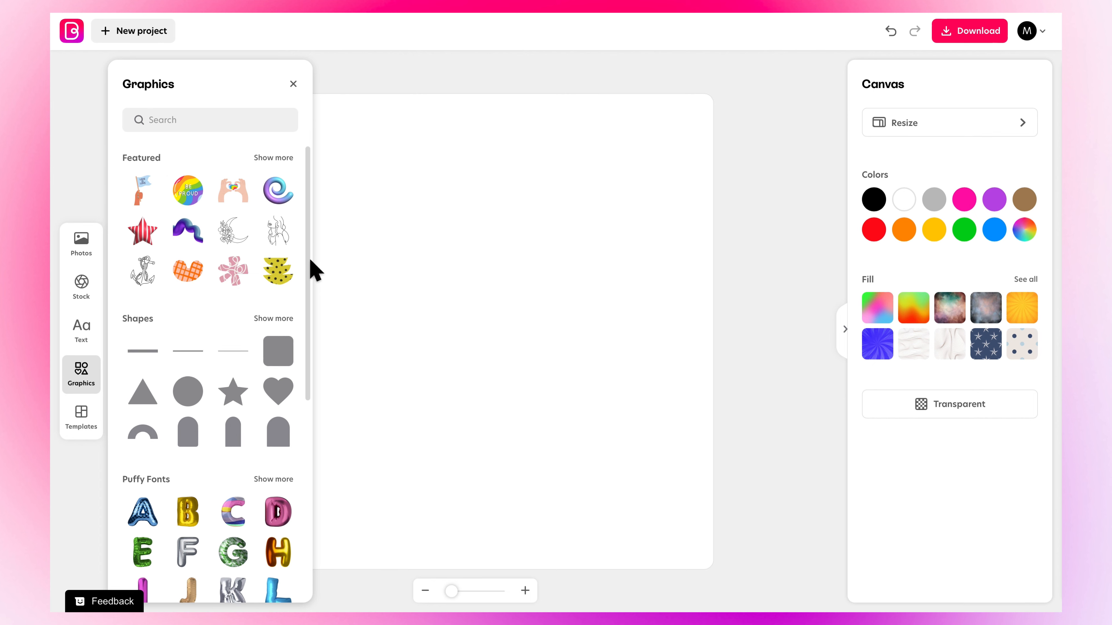
scroll(311, 282, "down", 1)
scroll(314, 306, "down", 2)
type("cats")
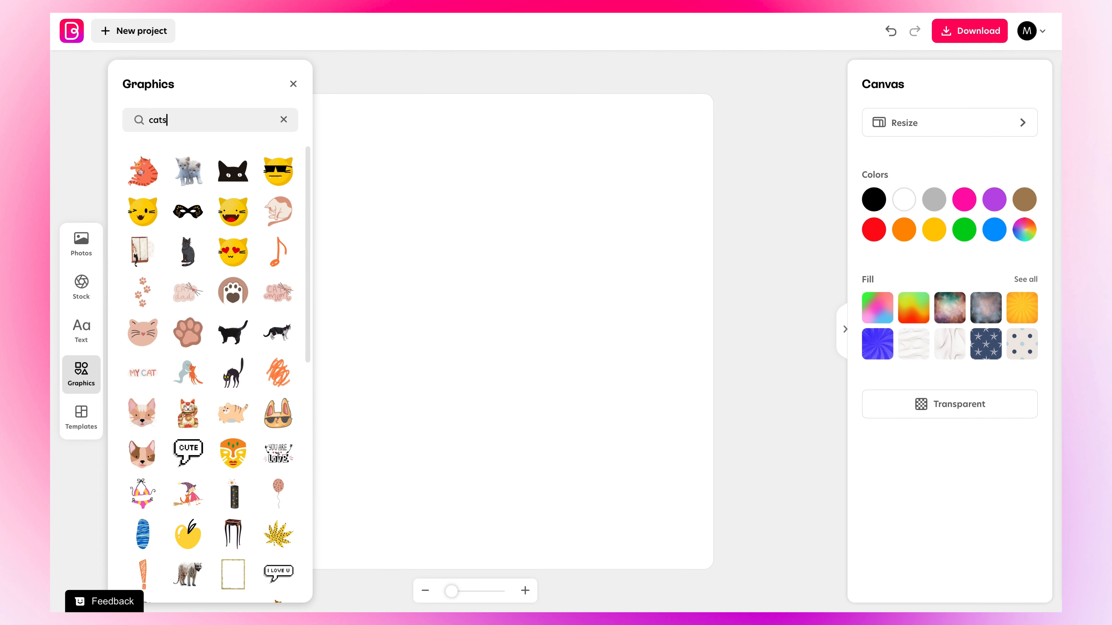
scroll(312, 206, "down", 3)
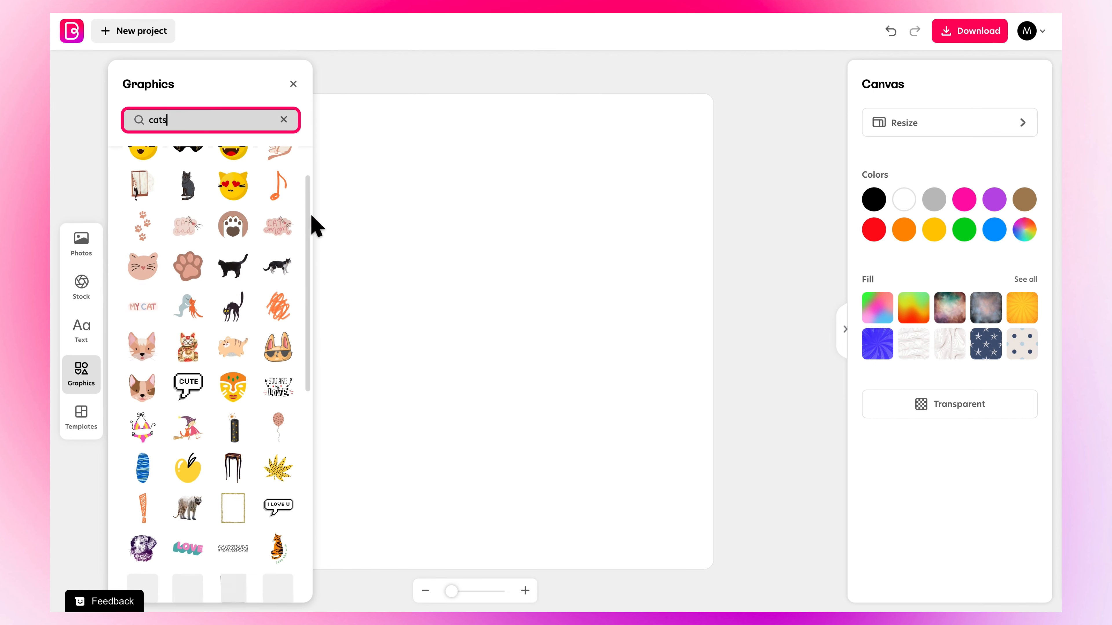
scroll(313, 254, "up", 3)
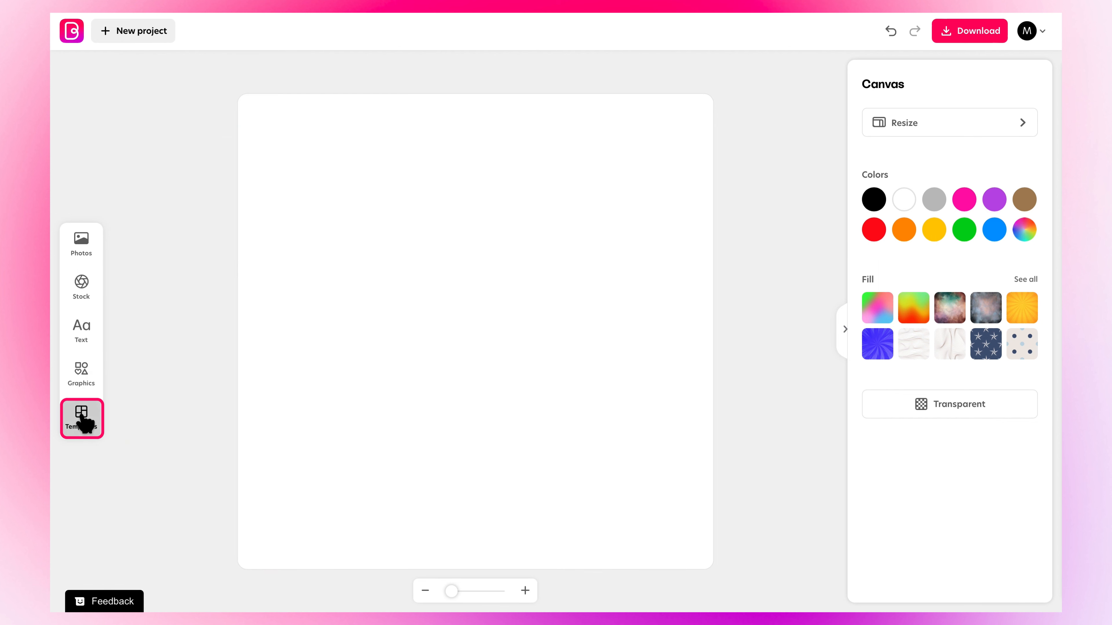
- Browse the Business template category and search the templates for birthday
left_click(83, 419)
left_click(205, 154)
left_click(259, 154)
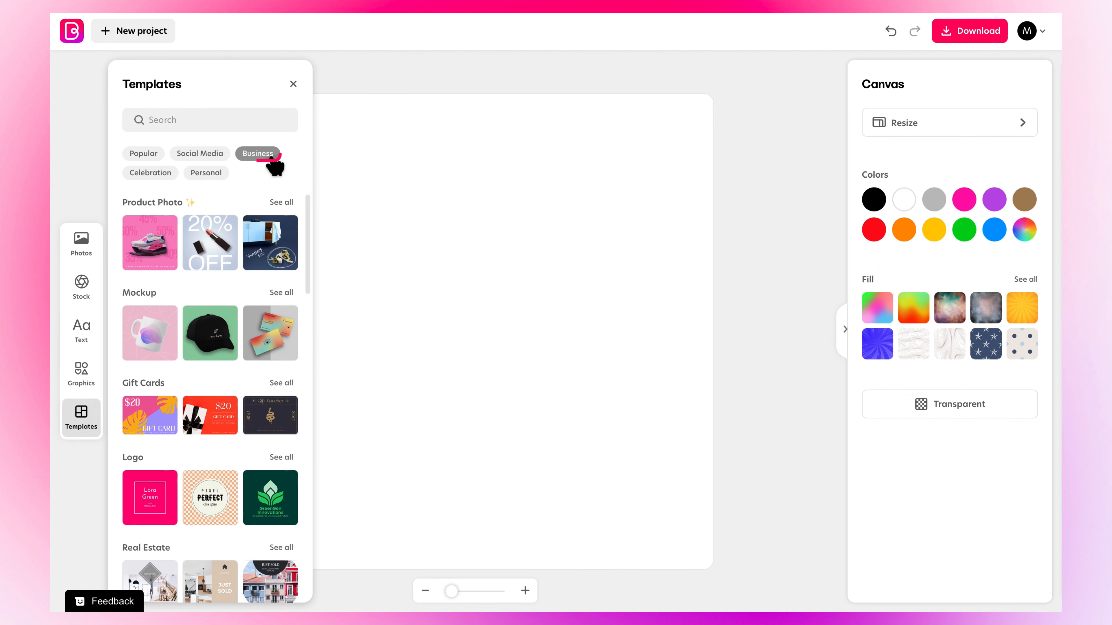
left_click(238, 121)
type("birthday")
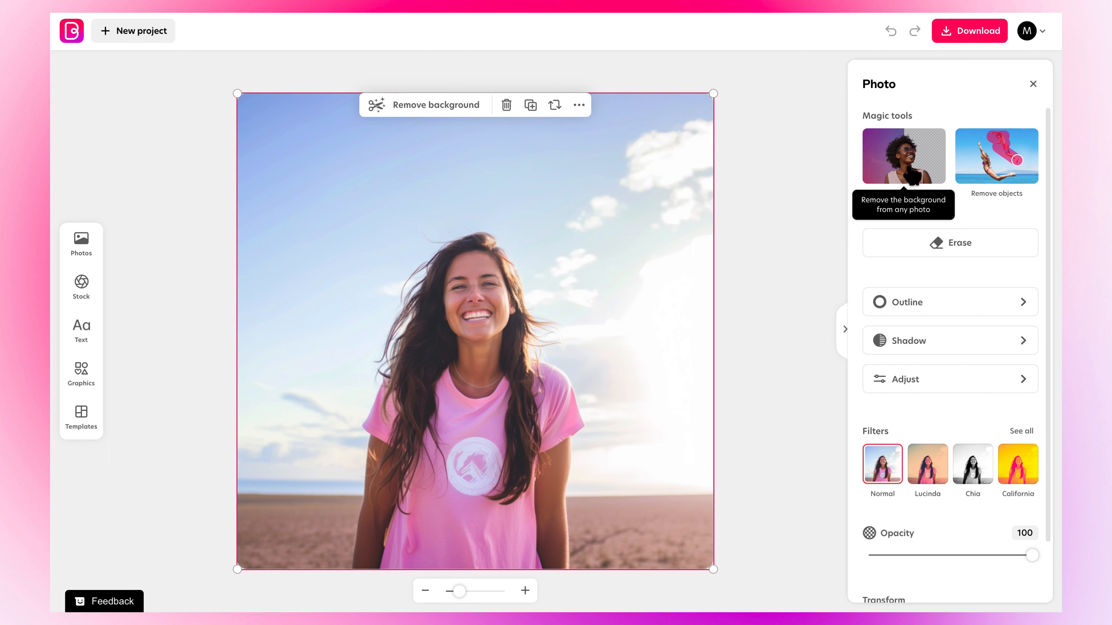
- Remove the background from the woman's photo
left_click(913, 176)
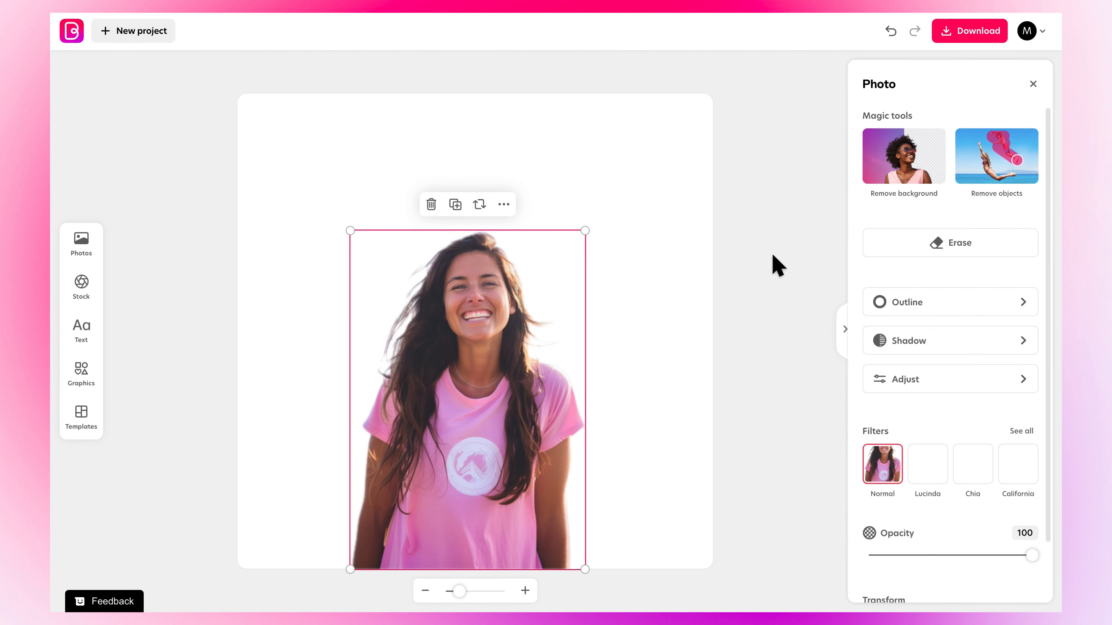
left_click(777, 265)
left_click(508, 467)
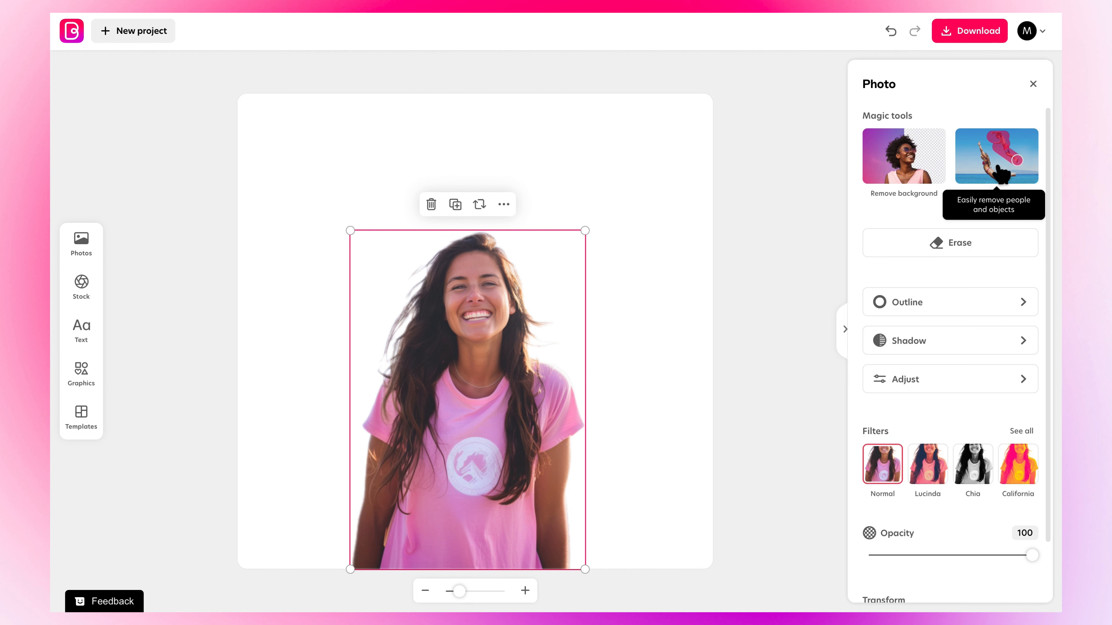
- Erase the logo on the woman's shirt with Remove objects
left_click(998, 171)
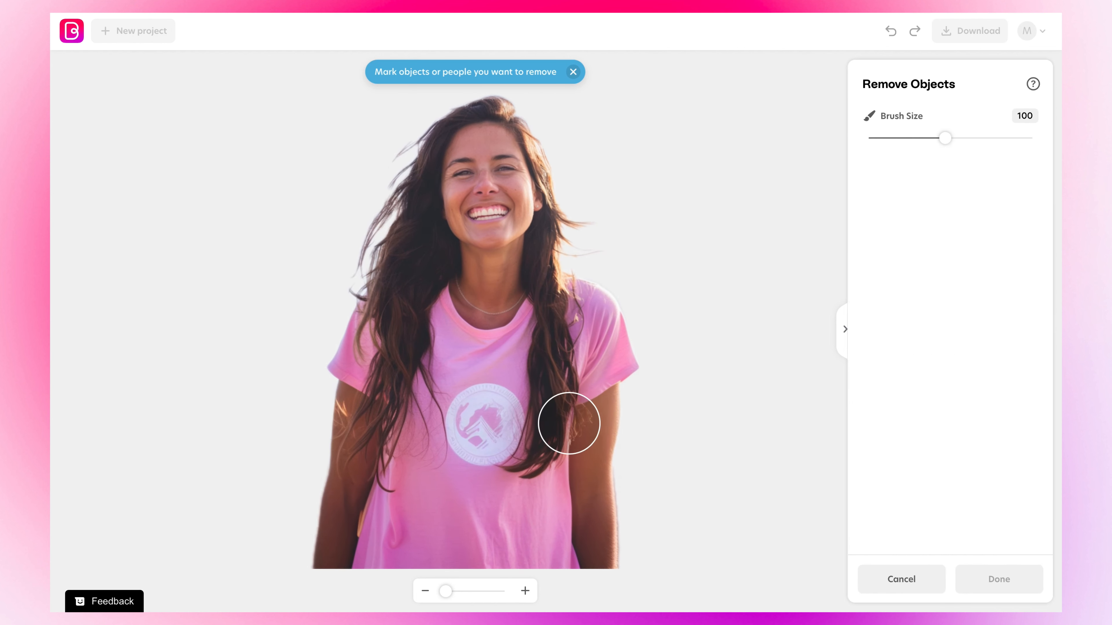
left_click(476, 416)
mouse_move(475, 416)
left_mouse_down()
mouse_move(463, 452)
mouse_move(501, 386)
mouse_move(495, 452)
left_mouse_up()
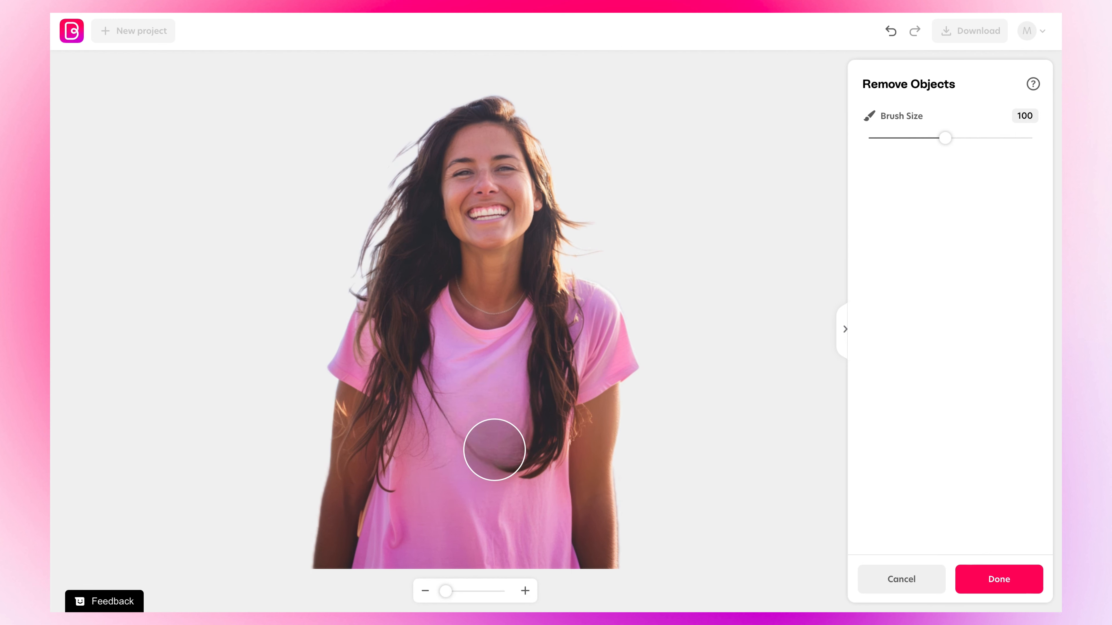
left_click(988, 578)
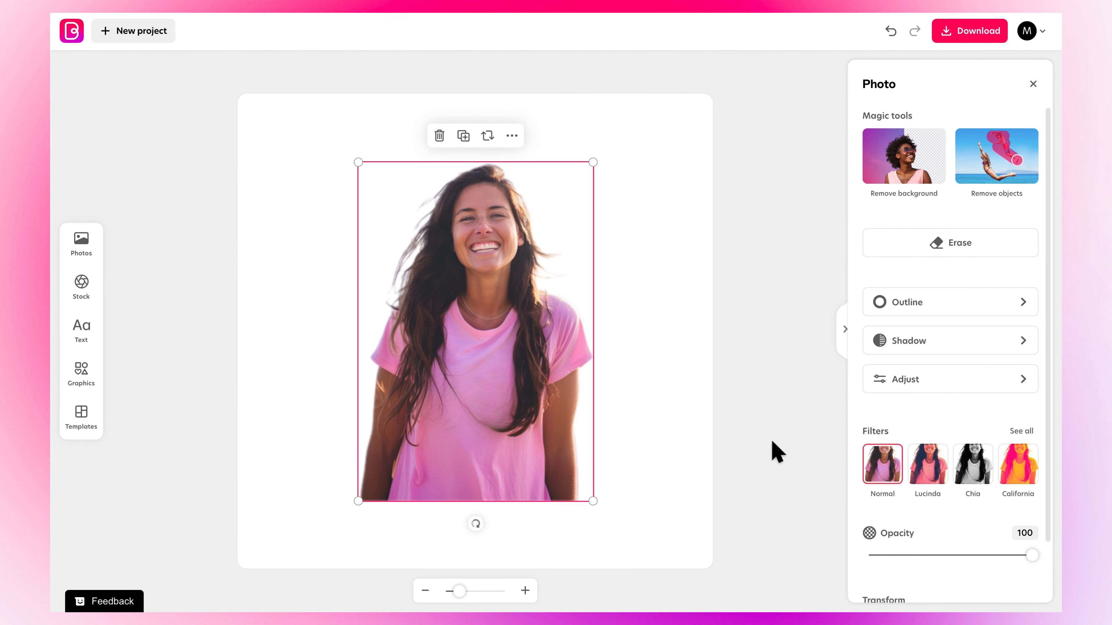
- Browse the canvas fill backgrounds such as Birthday, Blossom, Backdrops and Clouds
left_click(1032, 84)
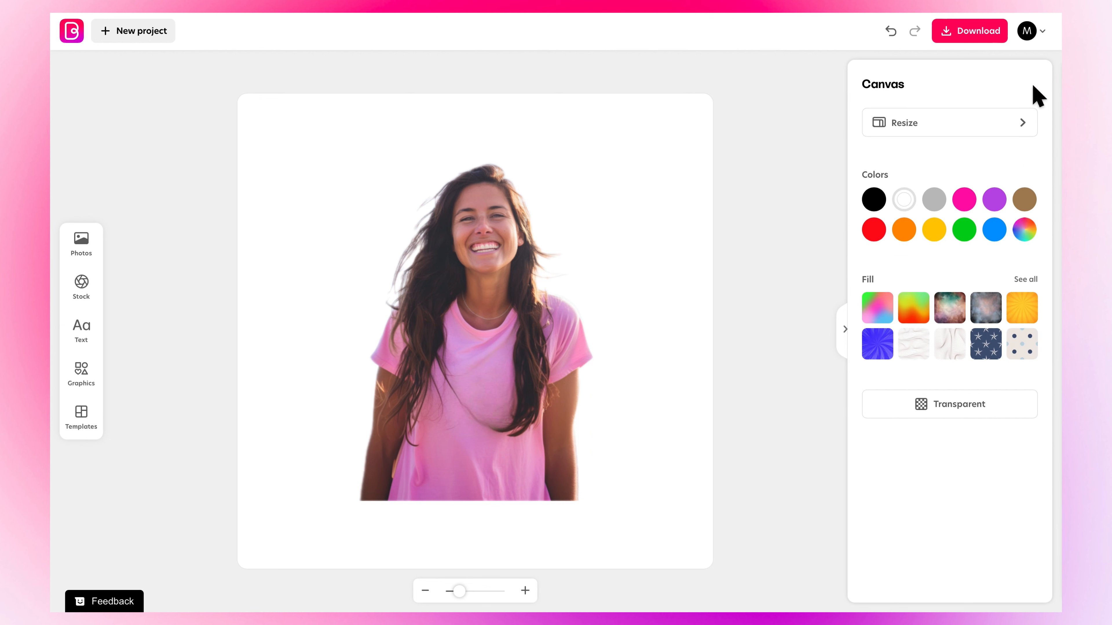
left_click(1030, 281)
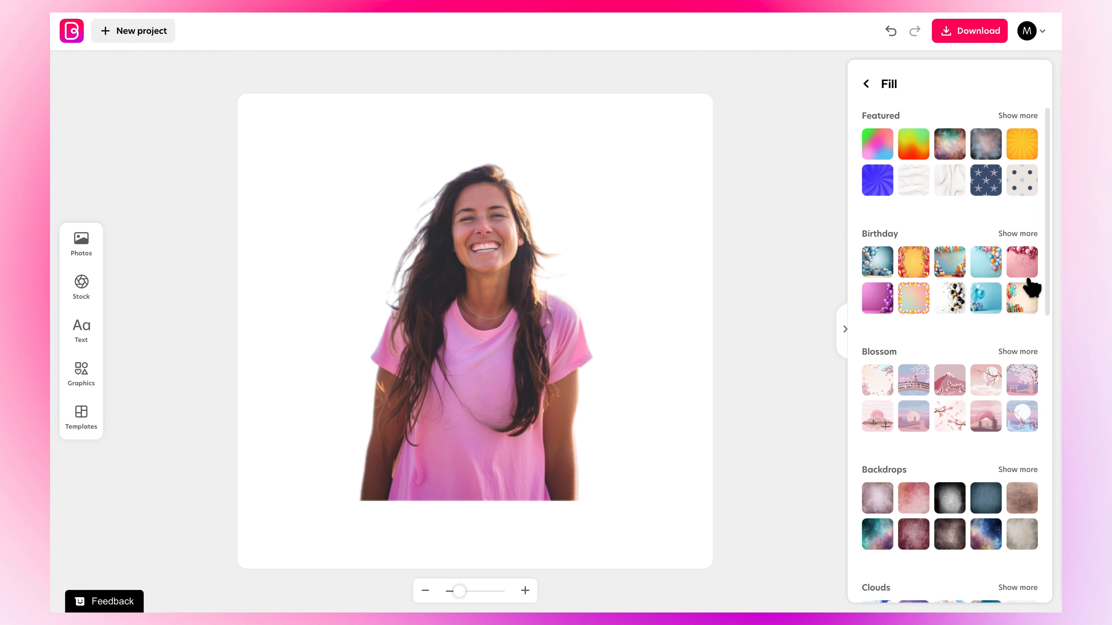
scroll(884, 469, "down", 5)
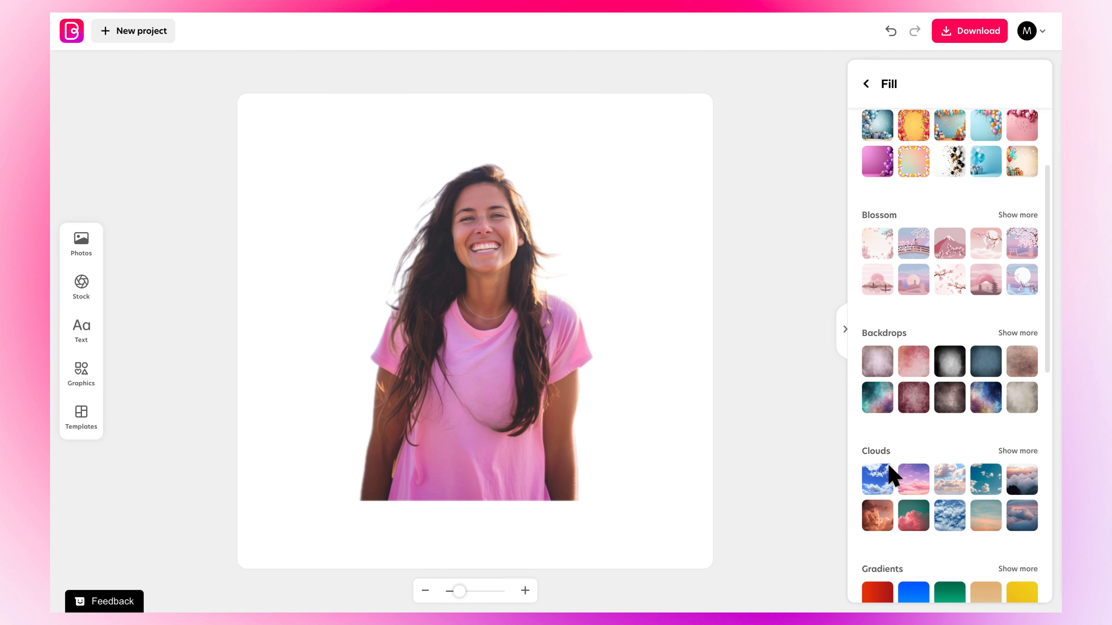
scroll(893, 472, "up", 5)
left_click(867, 85)
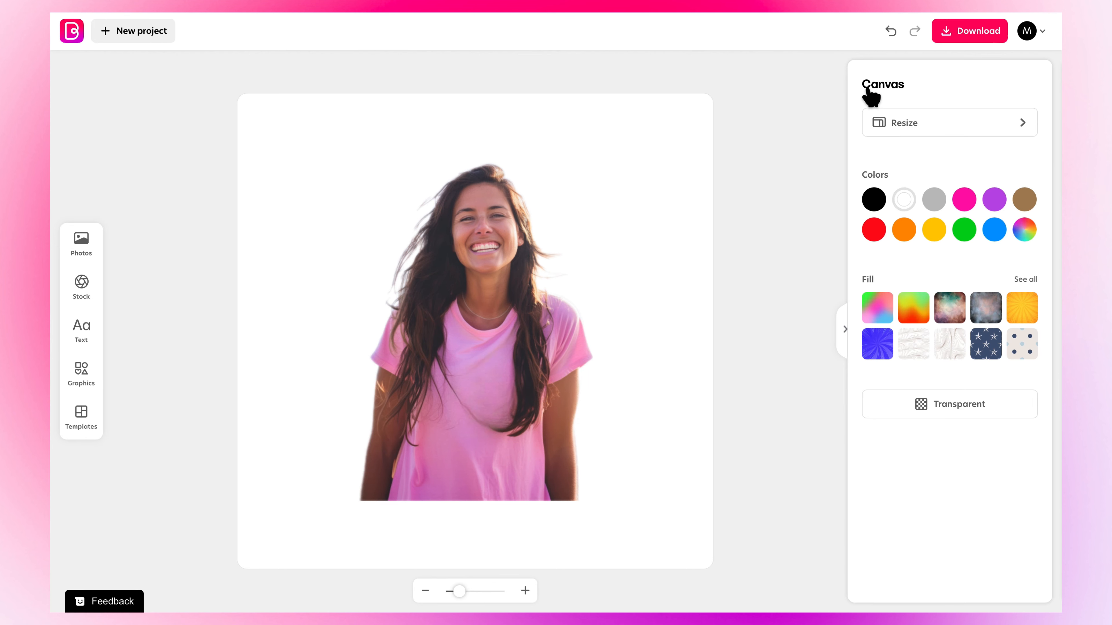
- Fill the canvas background with purple and open the text options
left_click(992, 200)
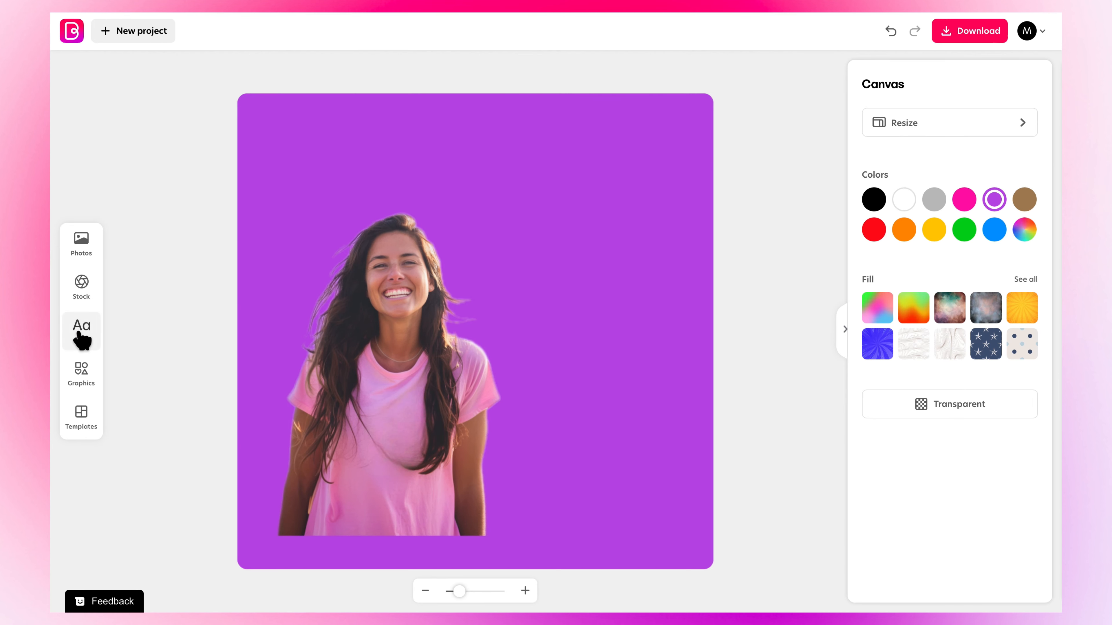
left_click(80, 335)
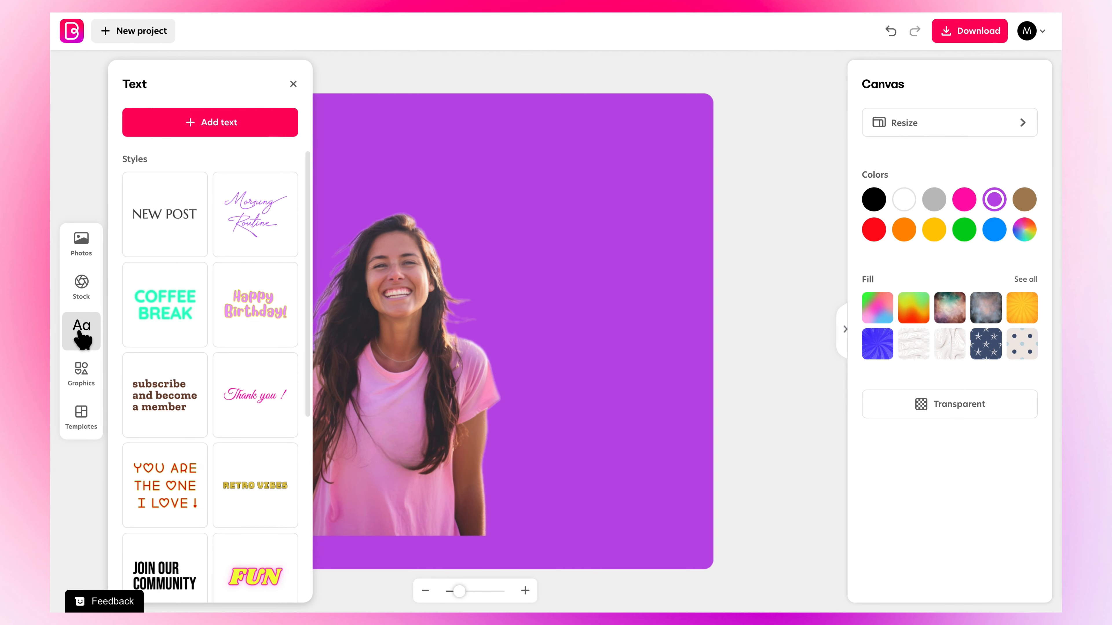
- Add a text box reading "SOPHIE'S" and color it white
left_click(240, 134)
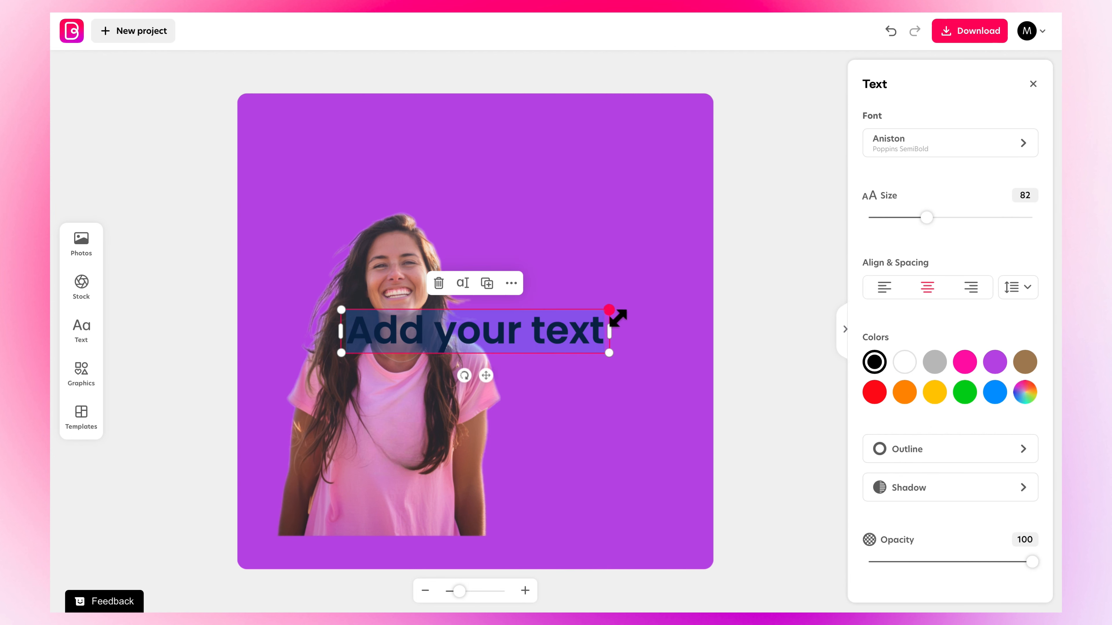
type("SOPHI")
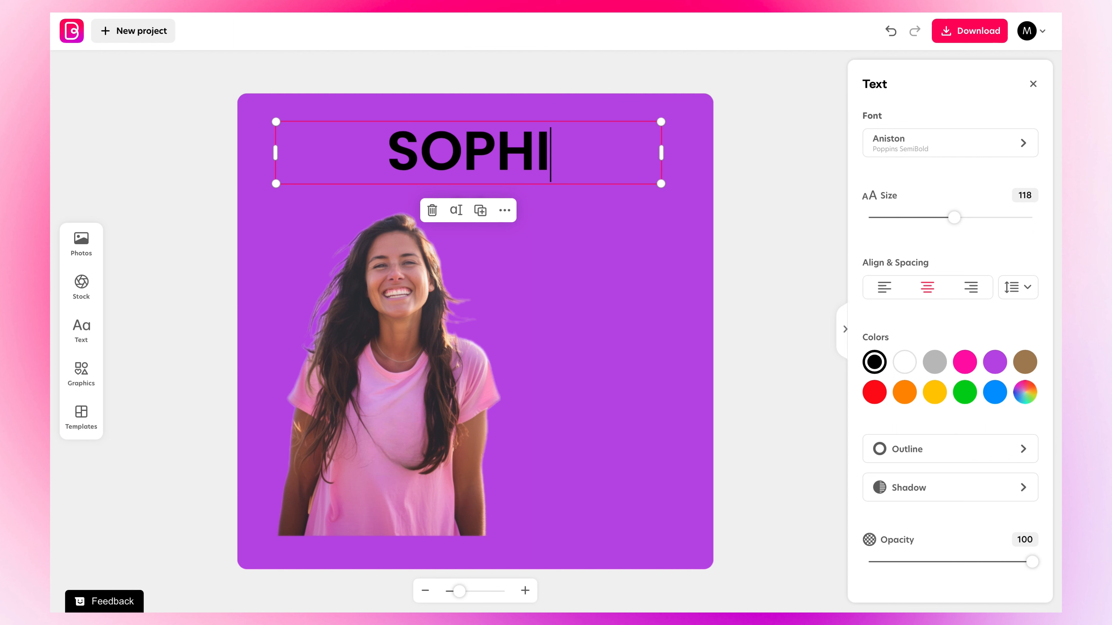
type("E'")
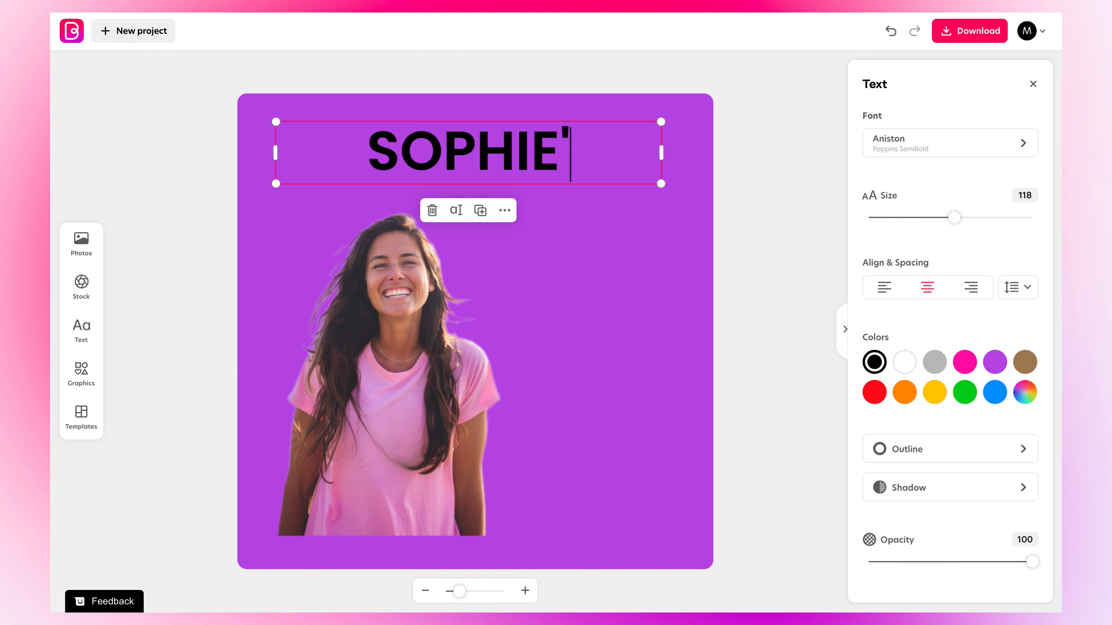
type("S")
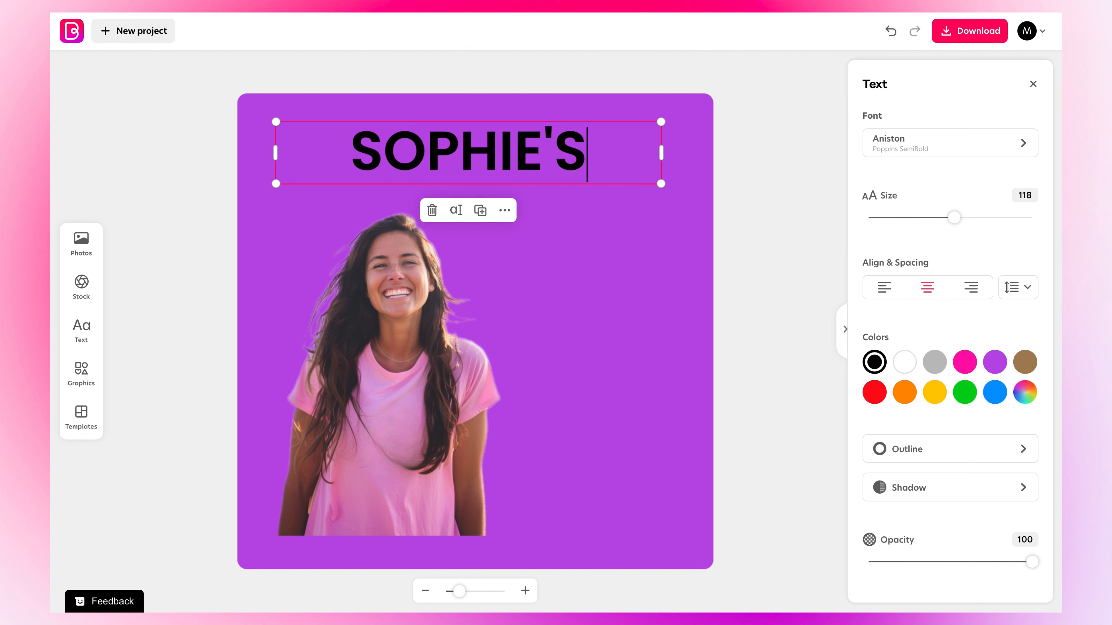
left_click(902, 362)
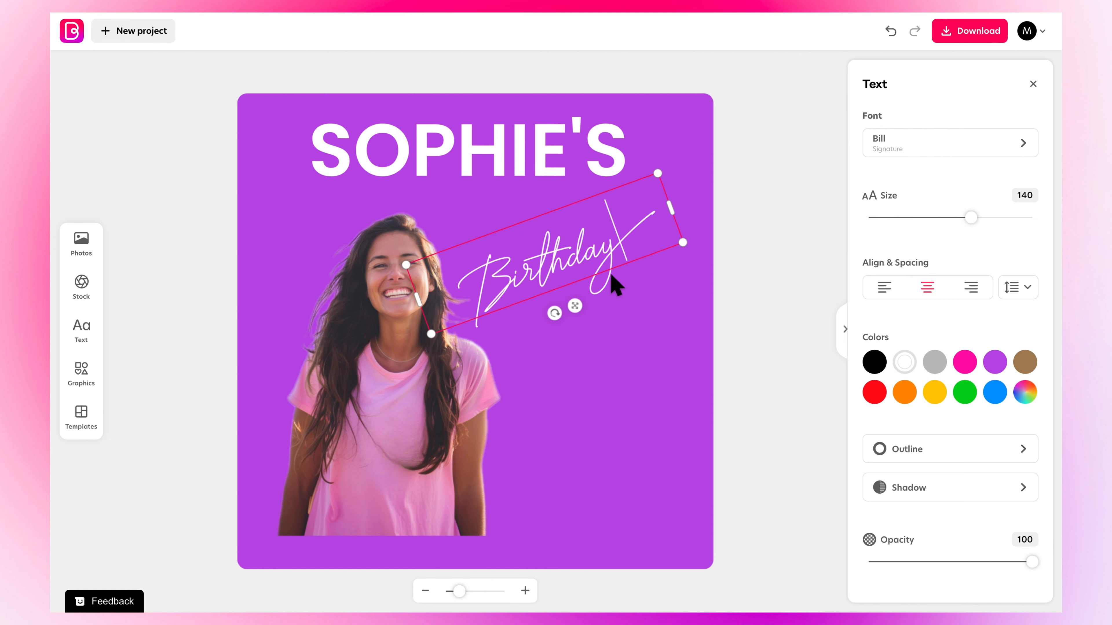
- Enlarge, tilt and reposition the white script "Birthday" text so it overlaps the lower right of "SOPHIE'S"
left_click_drag(685, 244, 720, 249)
left_click_drag(596, 313, 612, 261)
left_click_drag(447, 288, 424, 302)
left_click(621, 273)
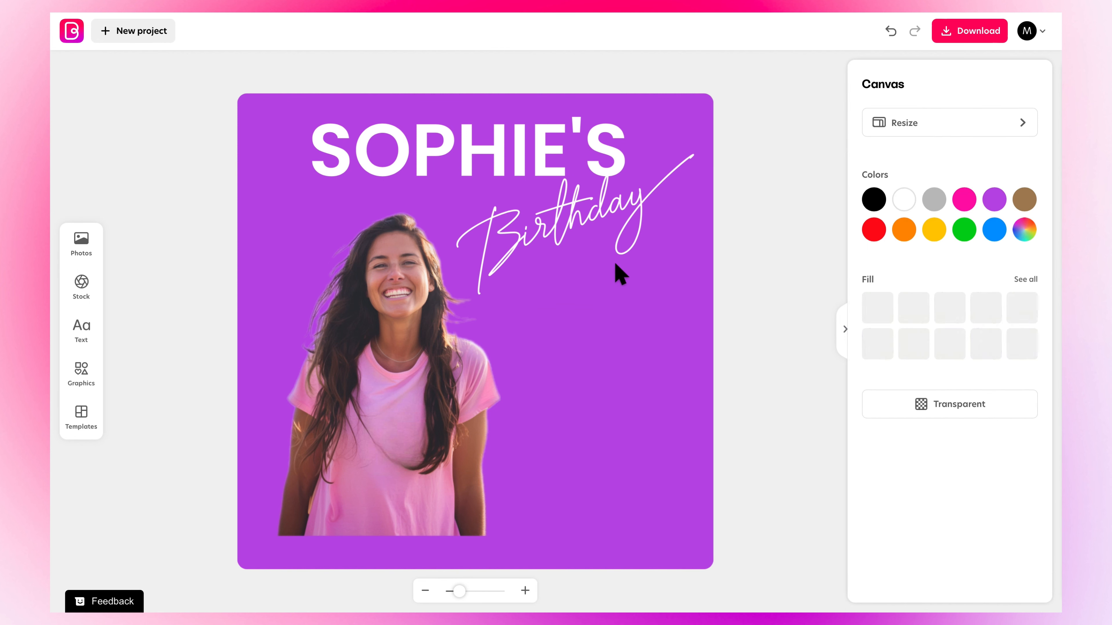
left_click(584, 237)
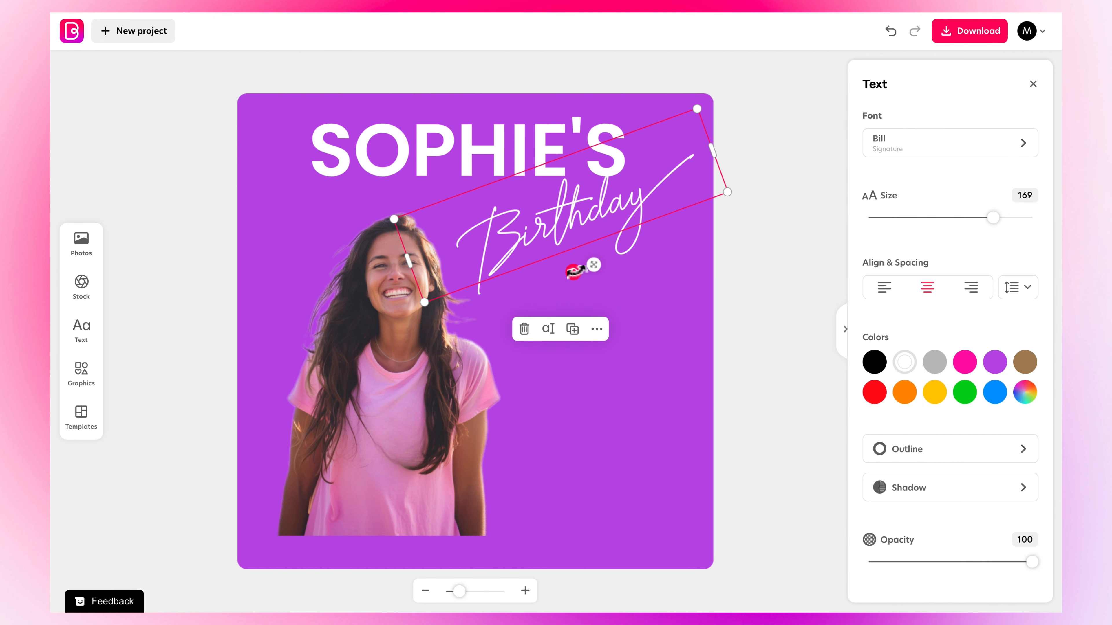
left_click_drag(574, 272, 586, 283)
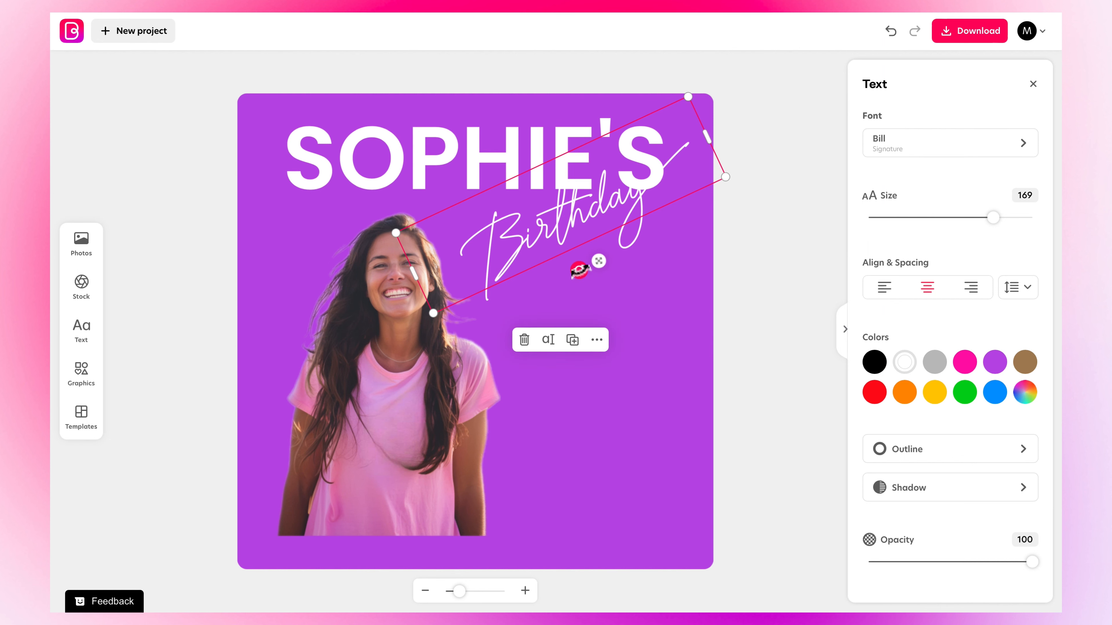
left_click_drag(579, 270, 572, 268)
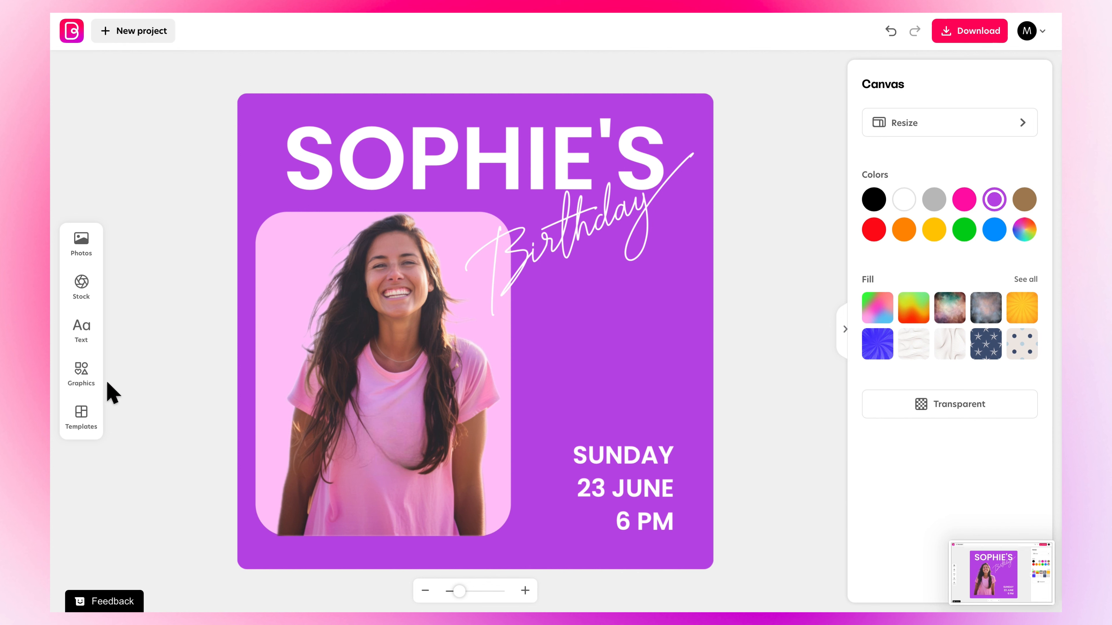
- Add a pink 3D flower sticker from the 3D Swirls graphics and shrink it over the photo
left_click(83, 373)
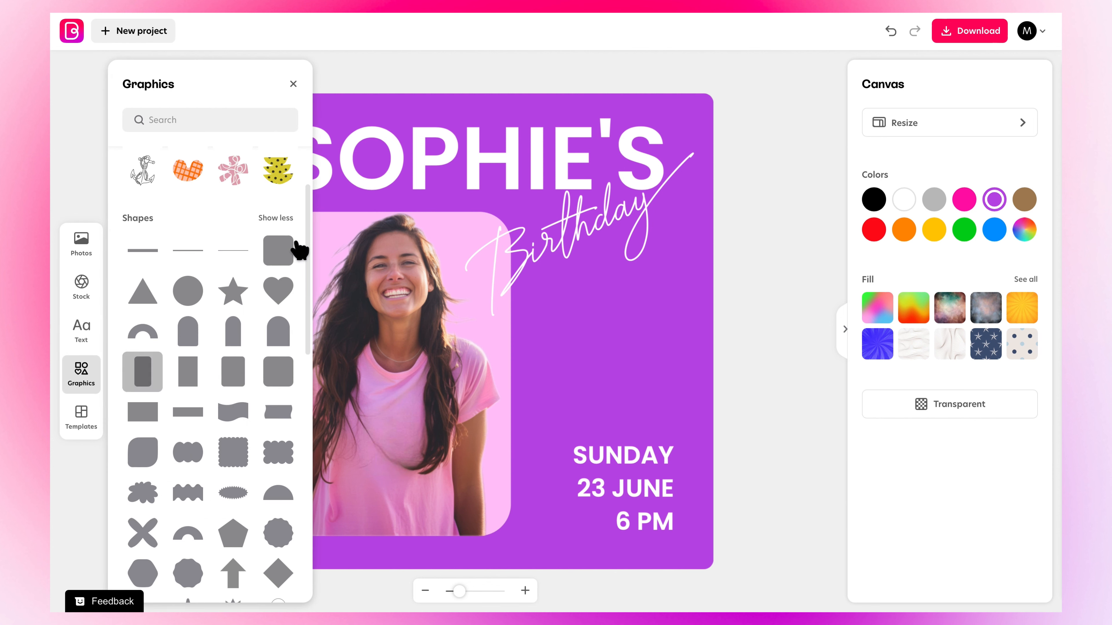
left_click_drag(309, 249, 309, 471)
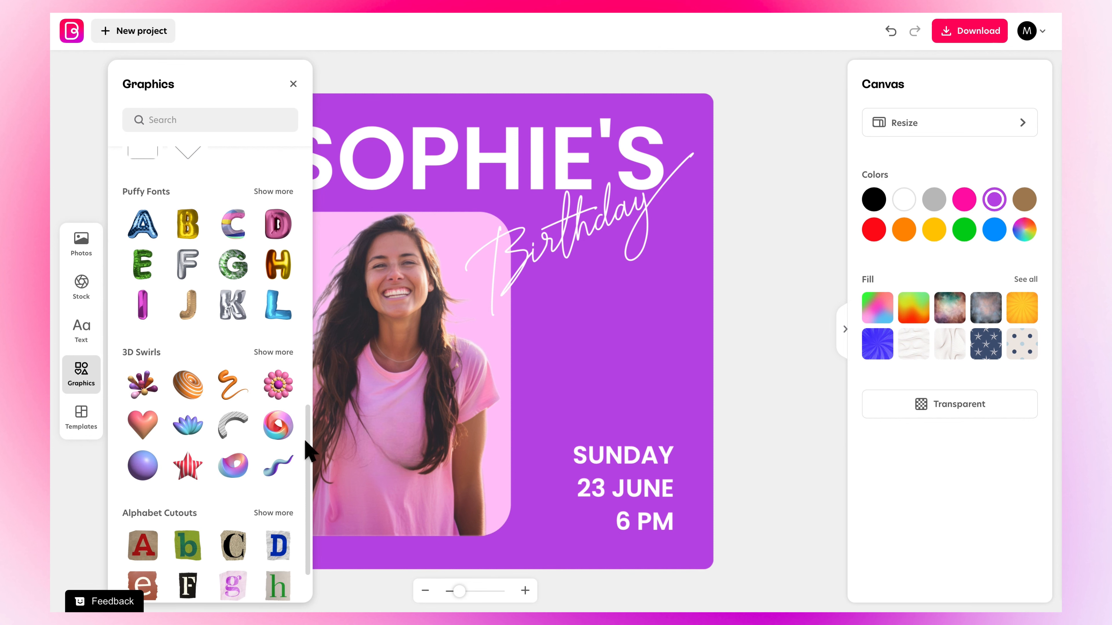
left_click(281, 391)
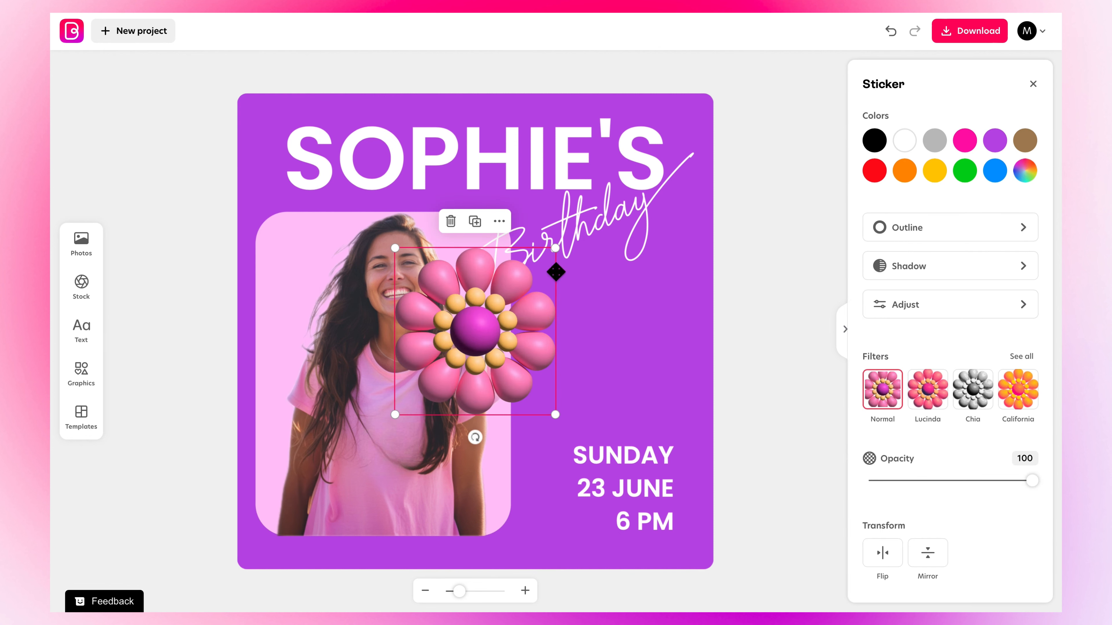
left_click_drag(555, 248, 509, 304)
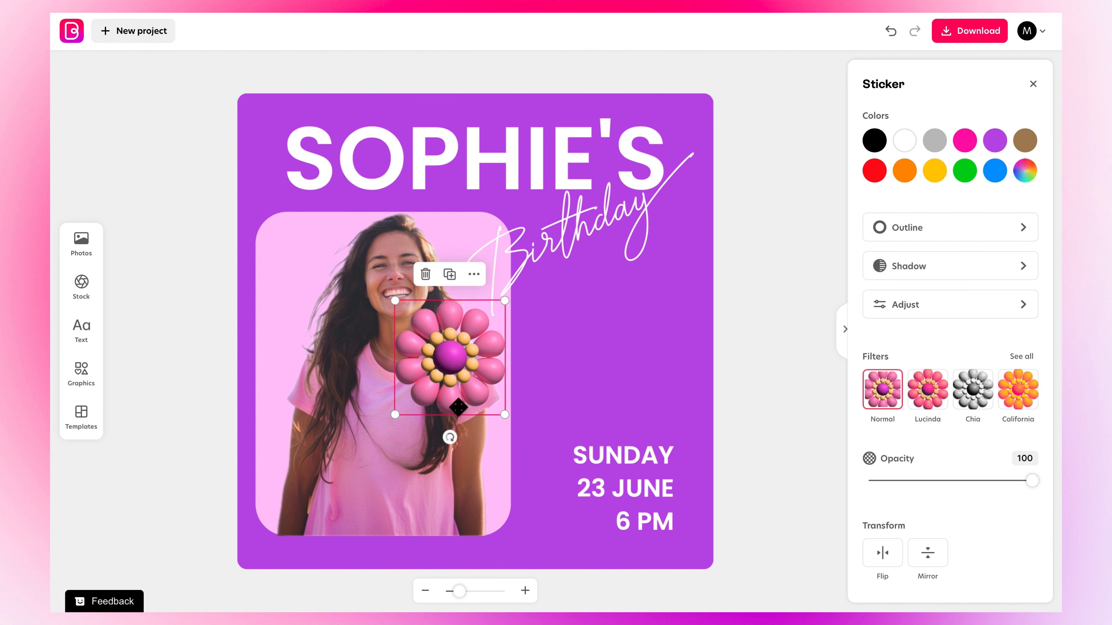
left_click_drag(473, 349, 535, 358)
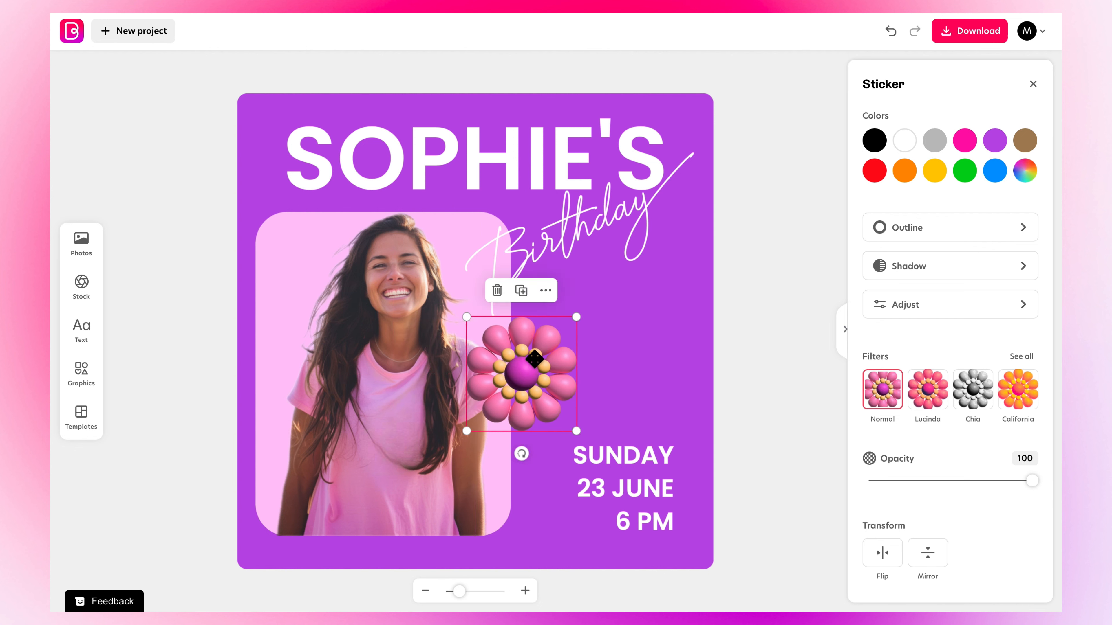
- Resize and move the flower sticker to the photo's right edge, just above the date text
left_click(526, 293)
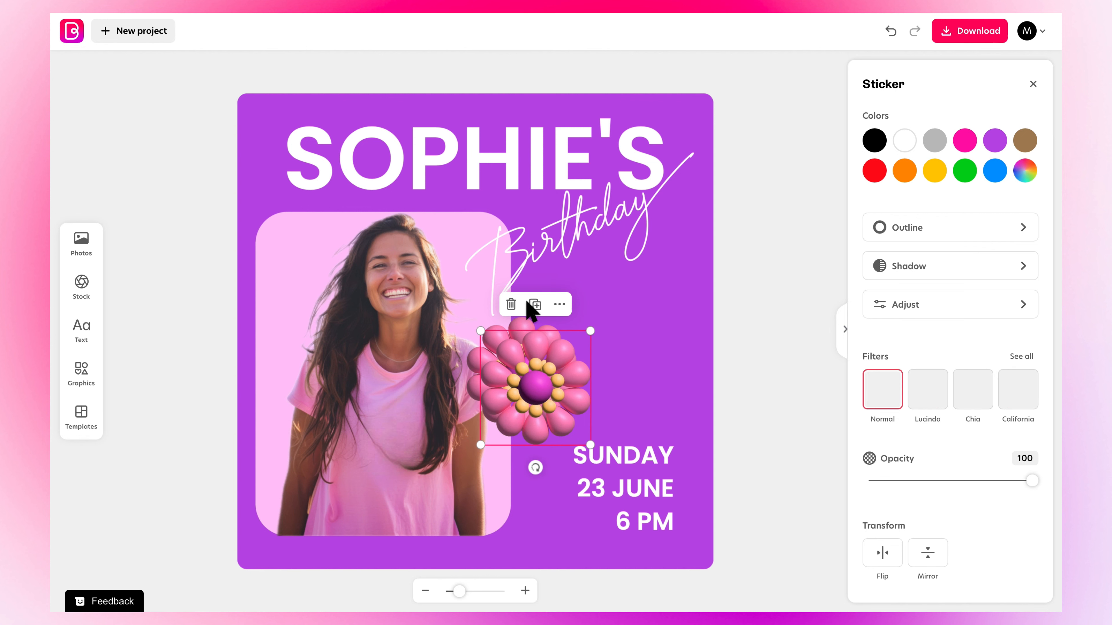
left_click(488, 457)
left_click(502, 431)
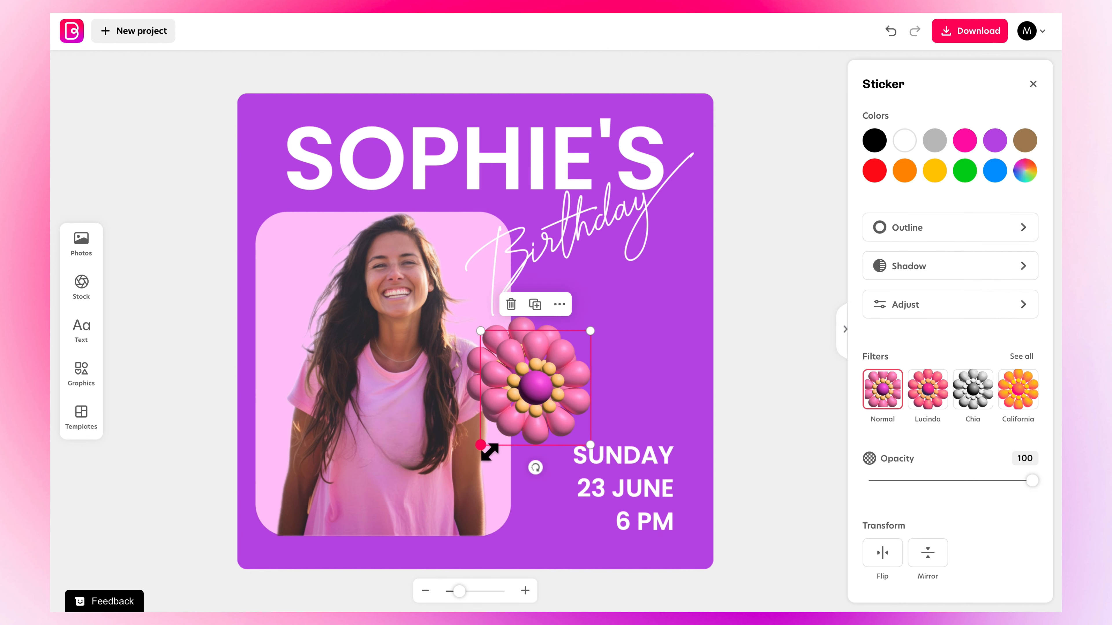
left_click_drag(499, 443, 517, 426)
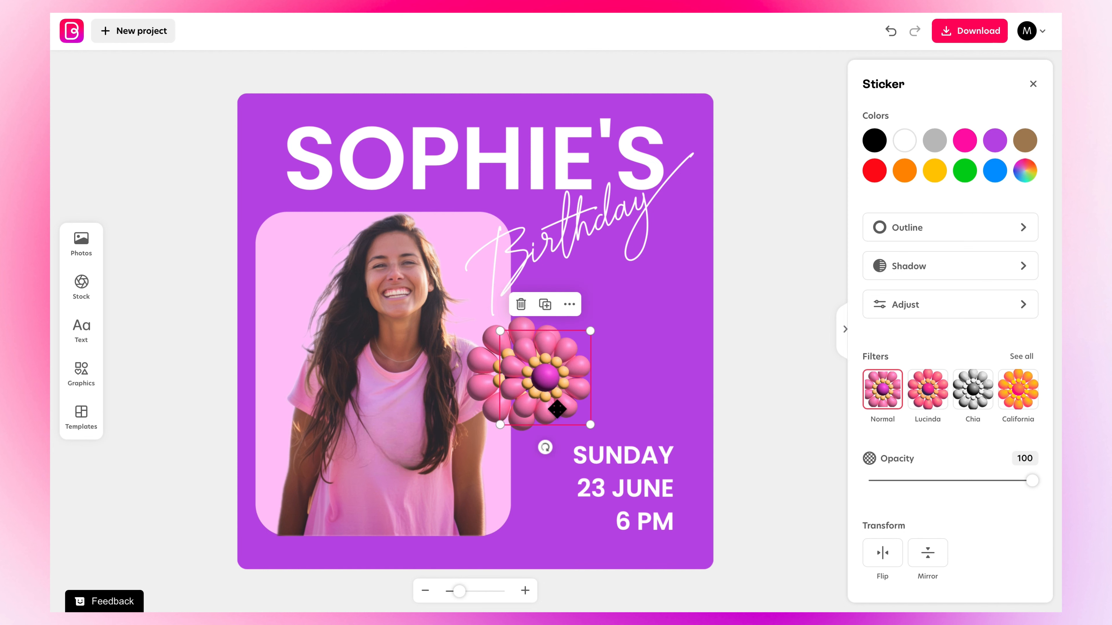
left_click_drag(583, 392, 710, 329)
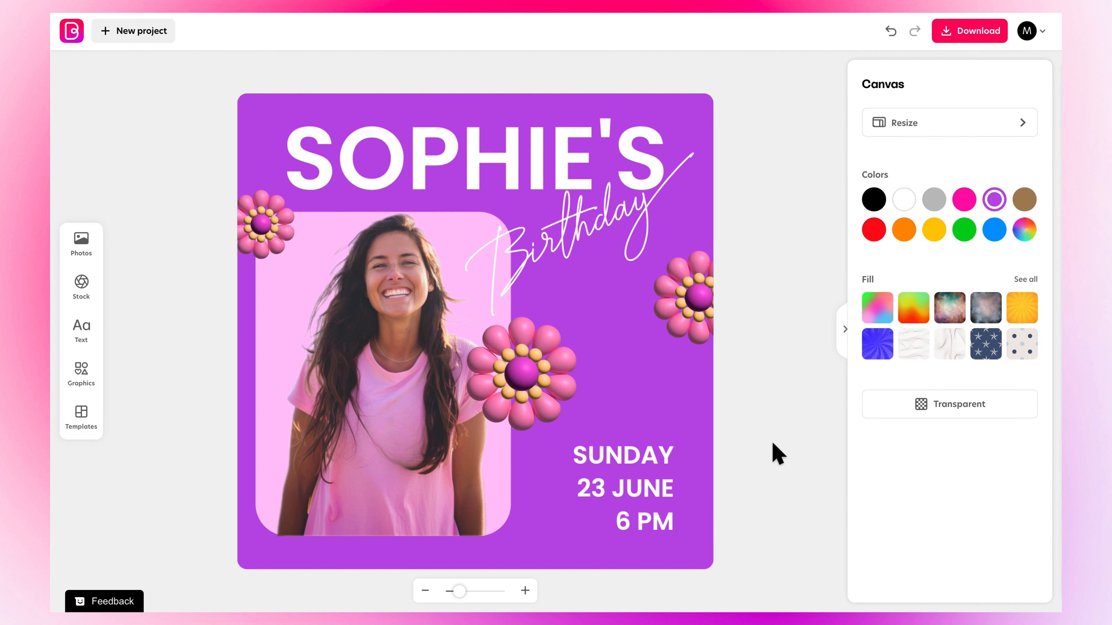
- Download the finished design
left_click(981, 30)
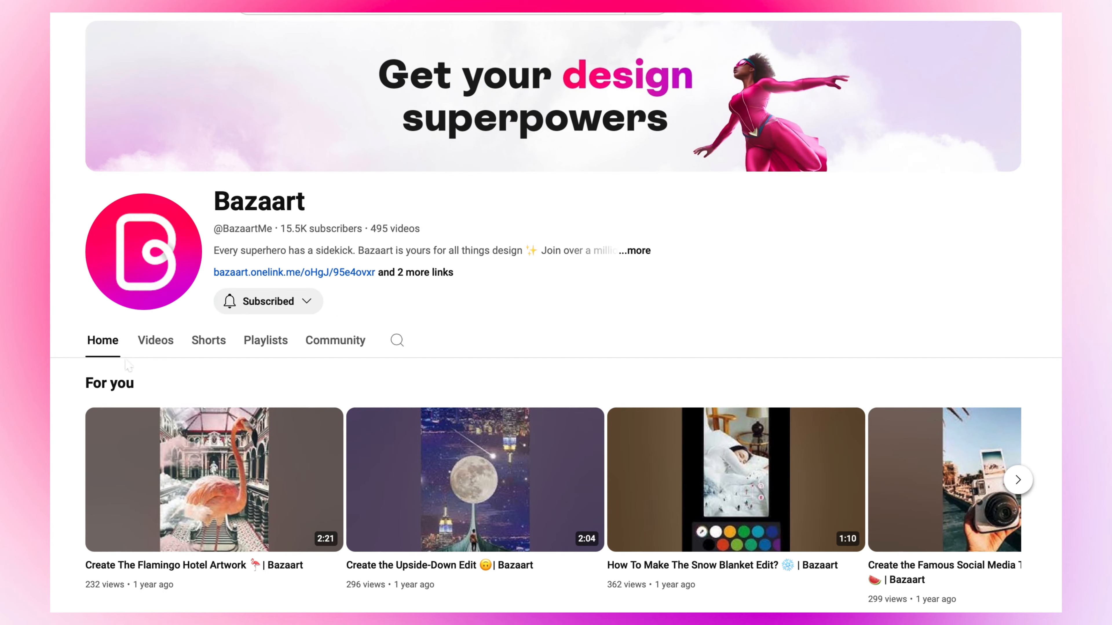
scroll(127, 366, "down", 2)
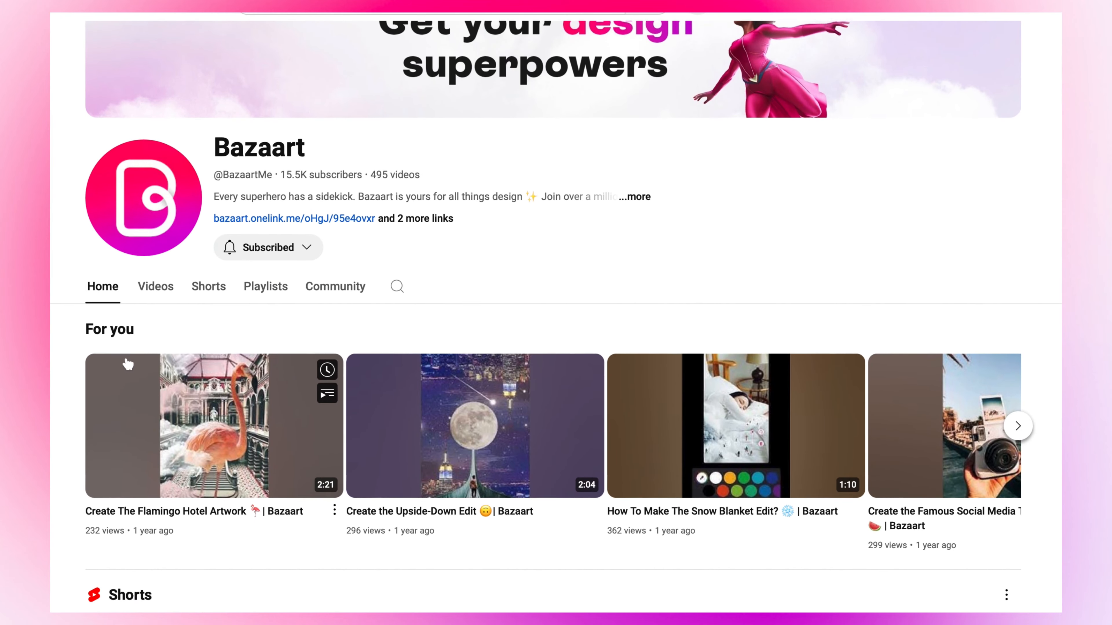
scroll(127, 365, "down", 6)
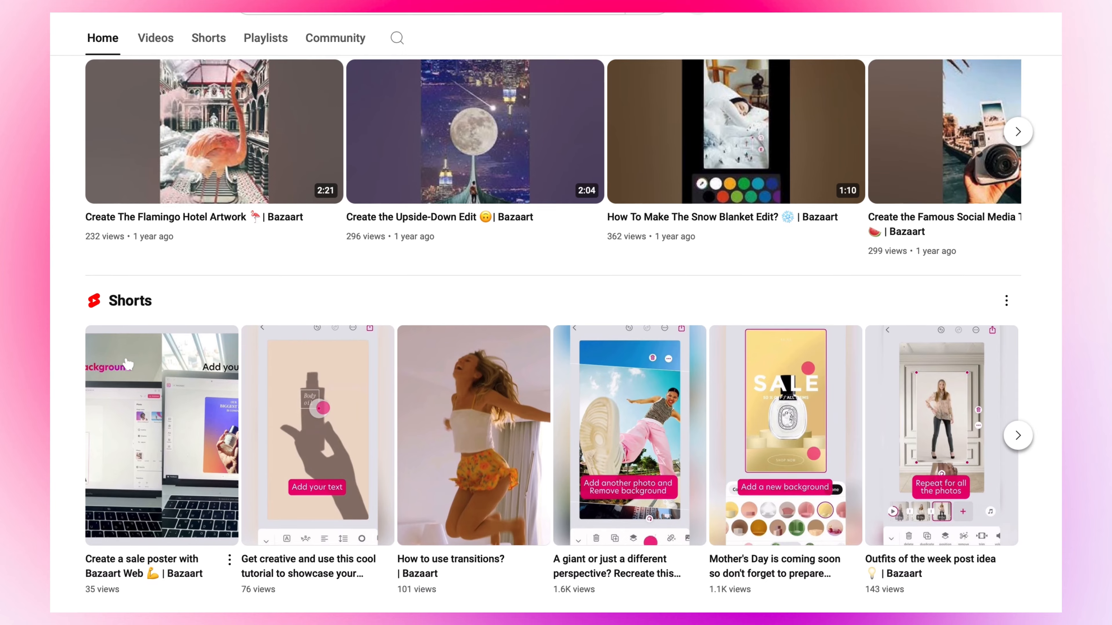
scroll(127, 364, "down", 7)
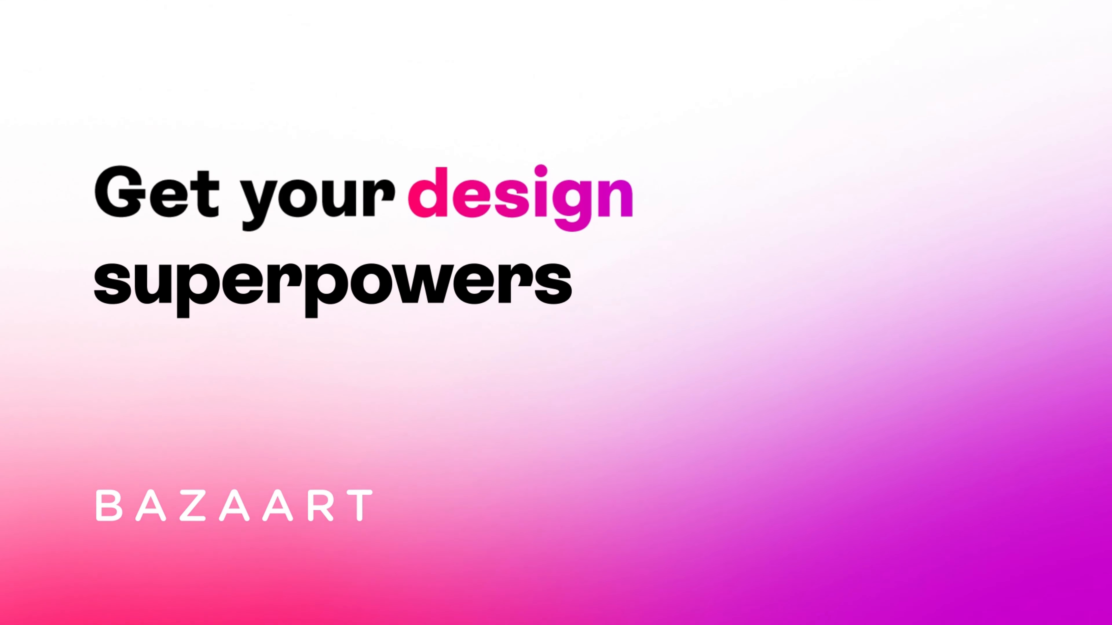